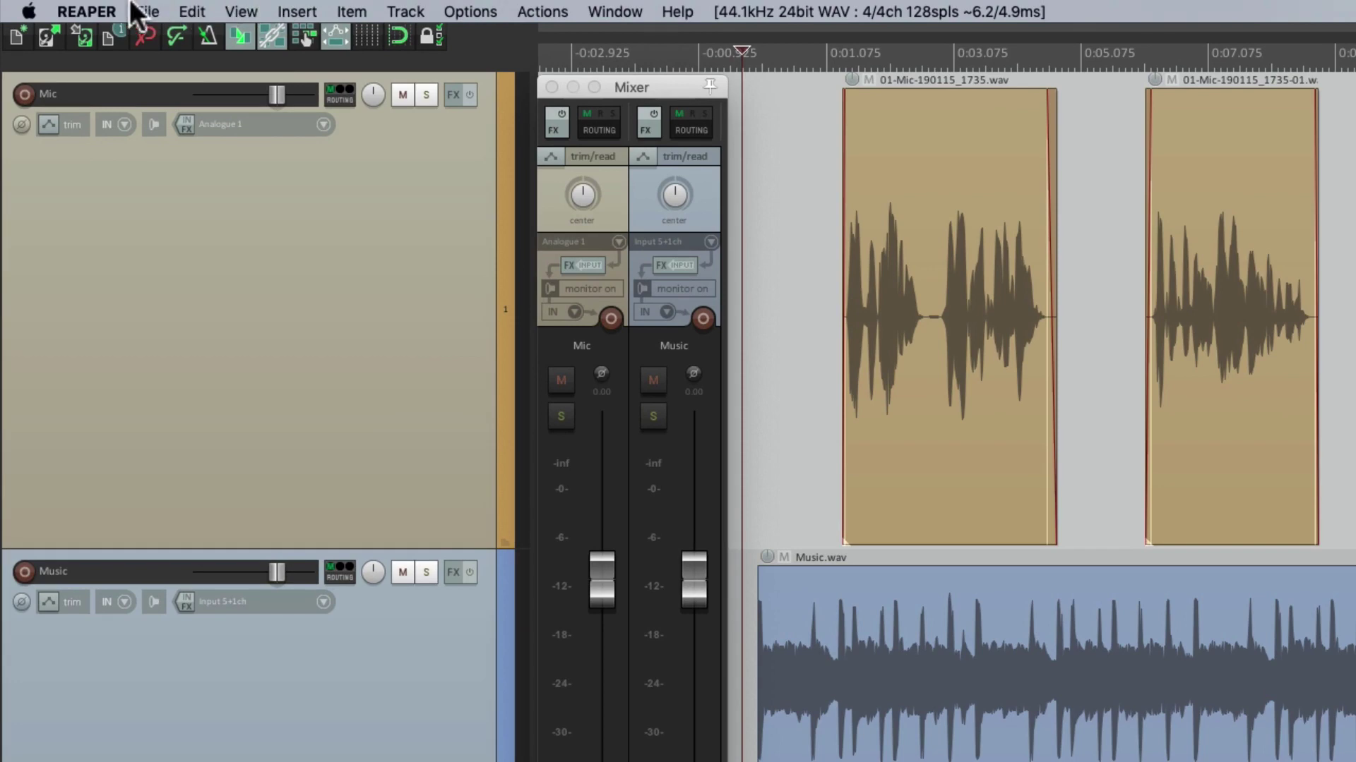
left_click(101, 7)
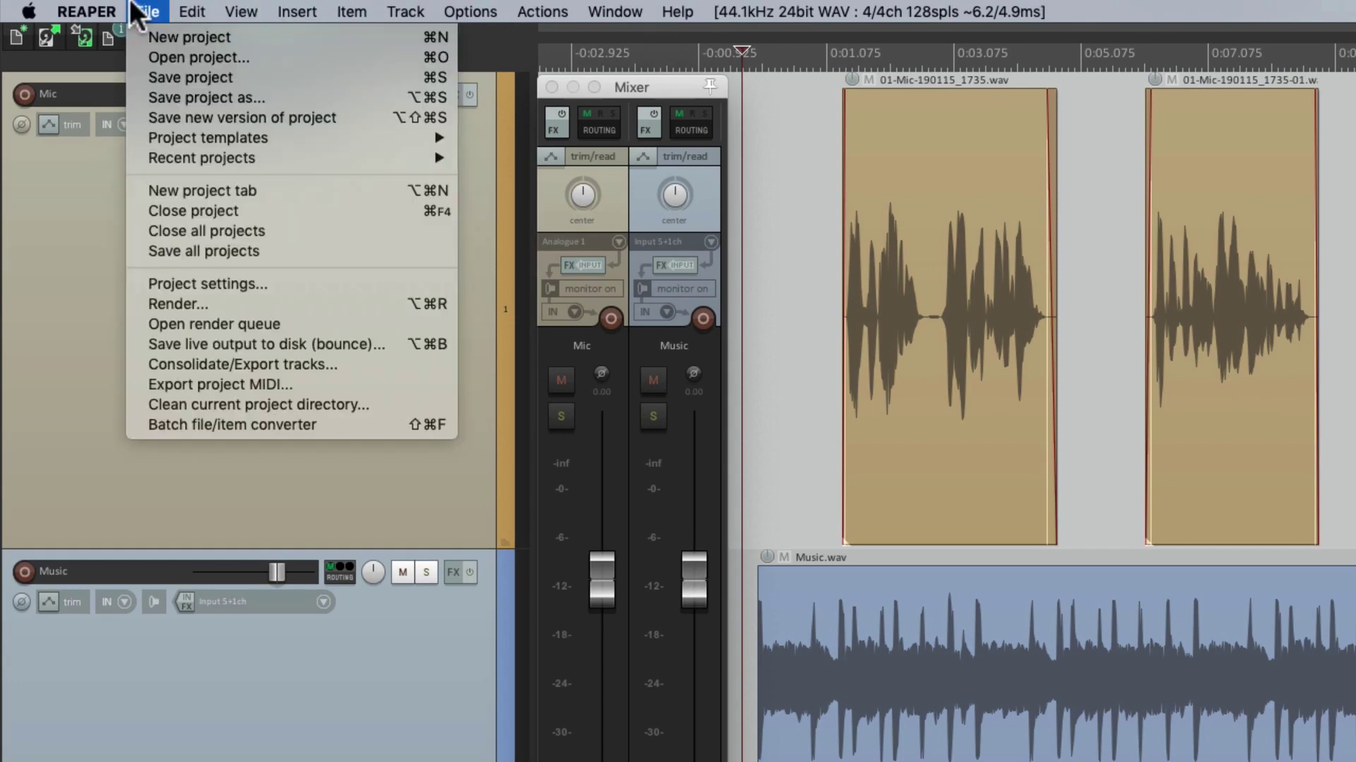
left_click(135, 305)
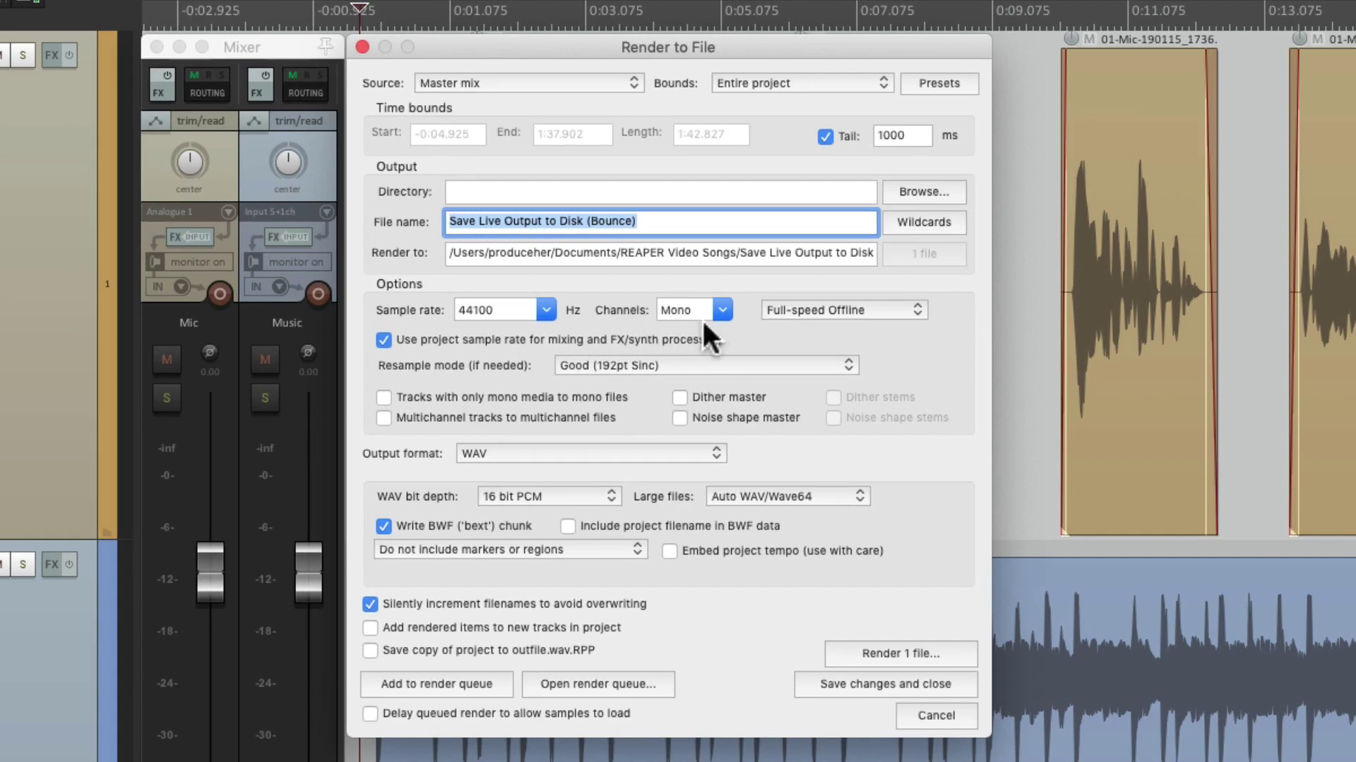
left_click(720, 310)
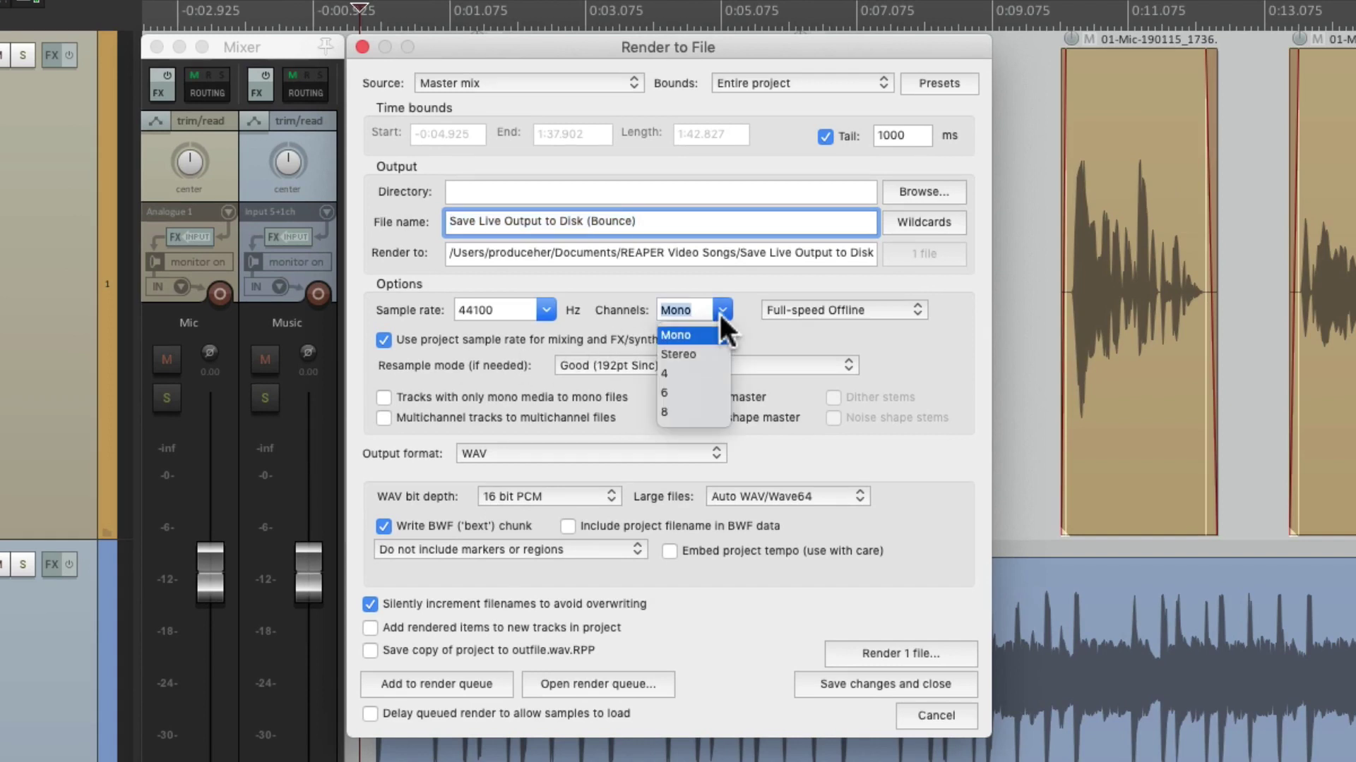
left_click(715, 331)
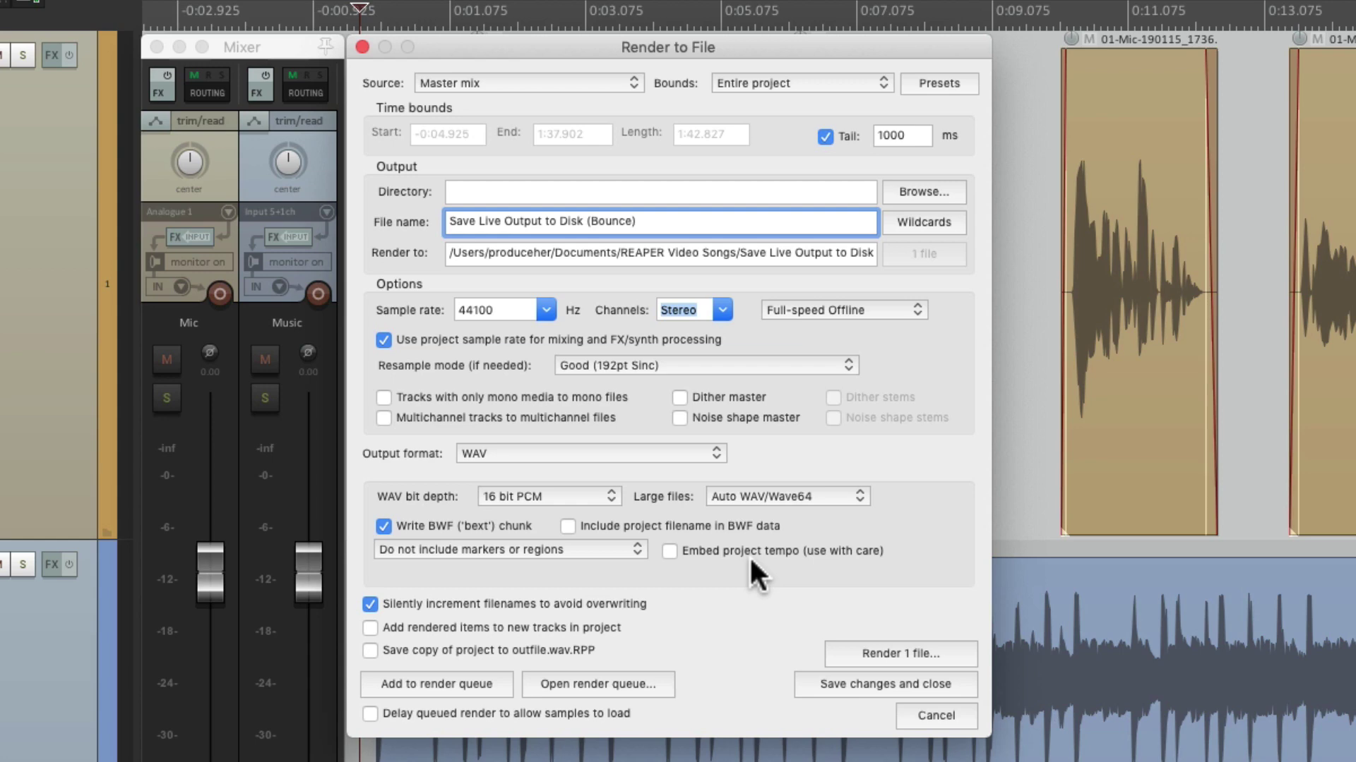
left_click(925, 708)
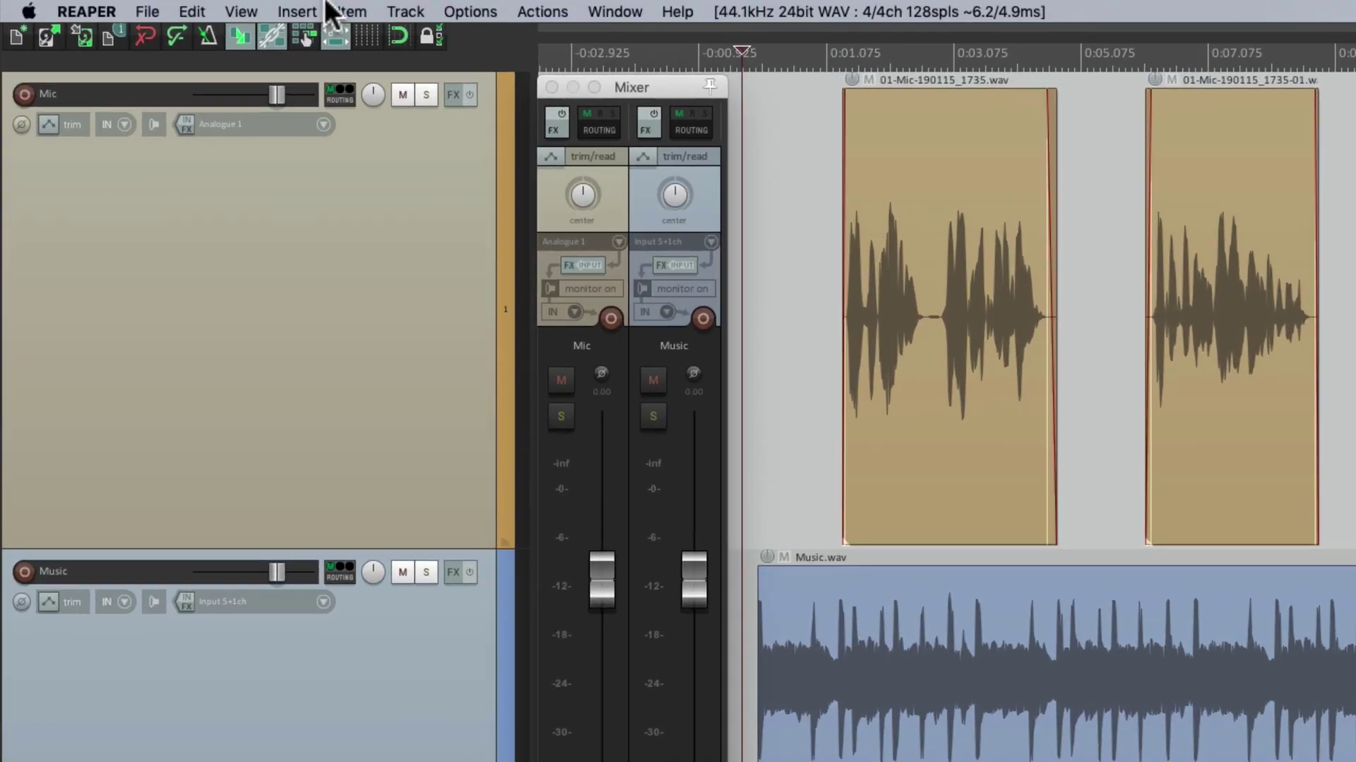
Open the live output bounce settings and choose the folder "Live Output to Disk (Bounce)" as the output directory.
left_click(166, 10)
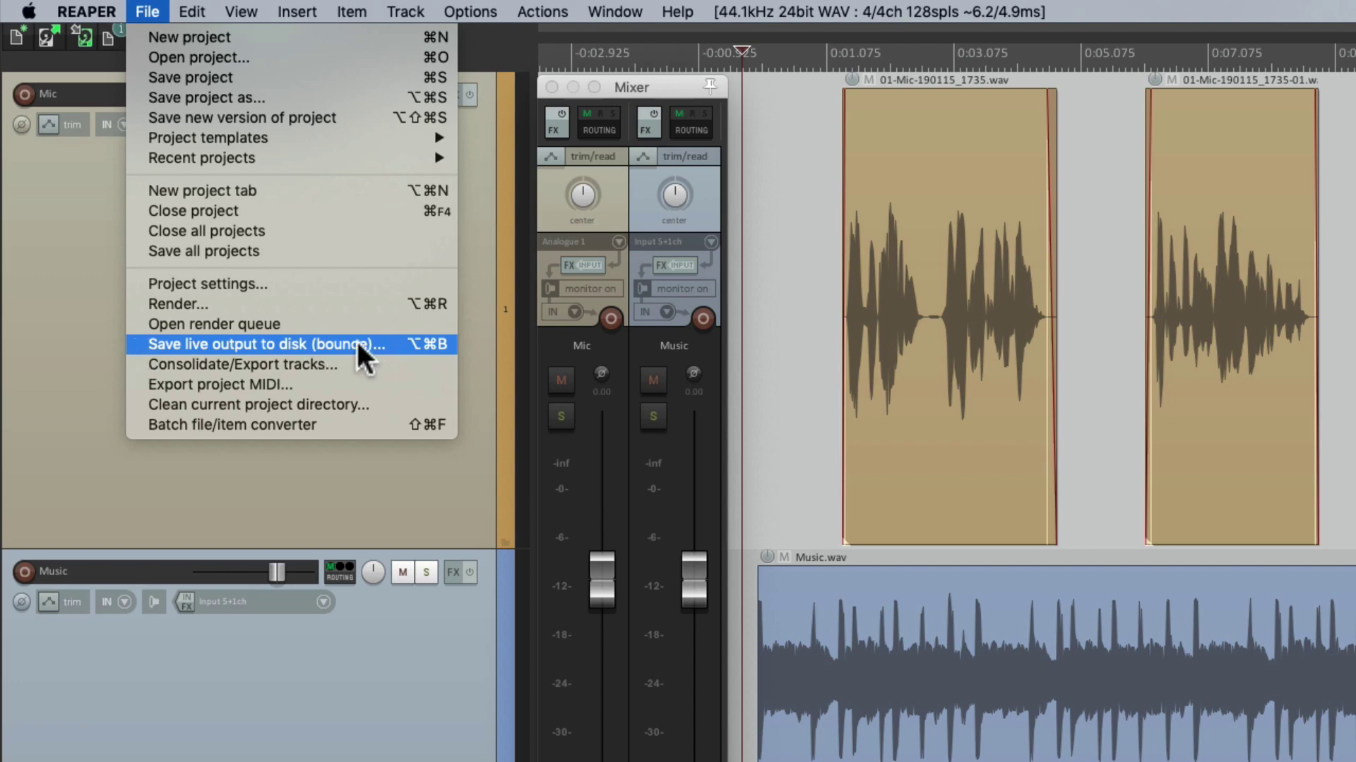
left_click(400, 345)
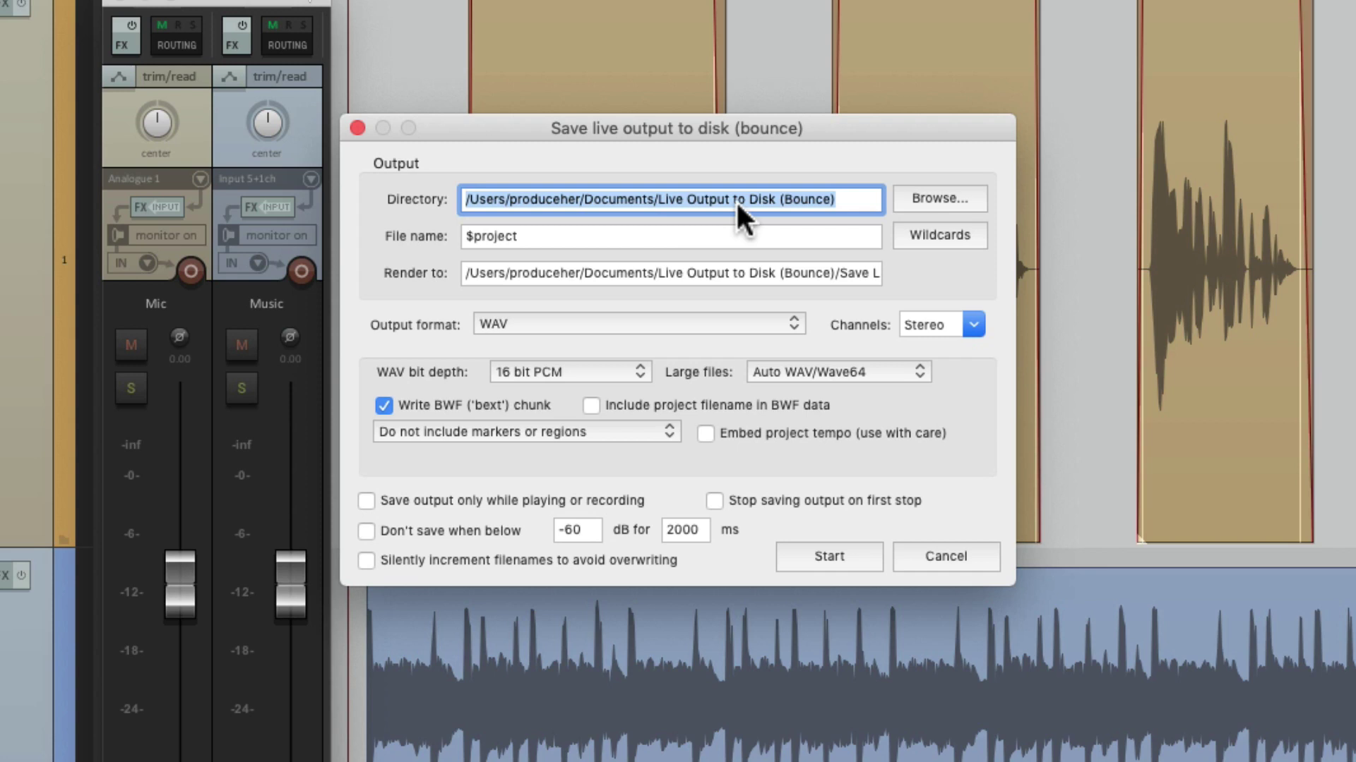
left_click(948, 191)
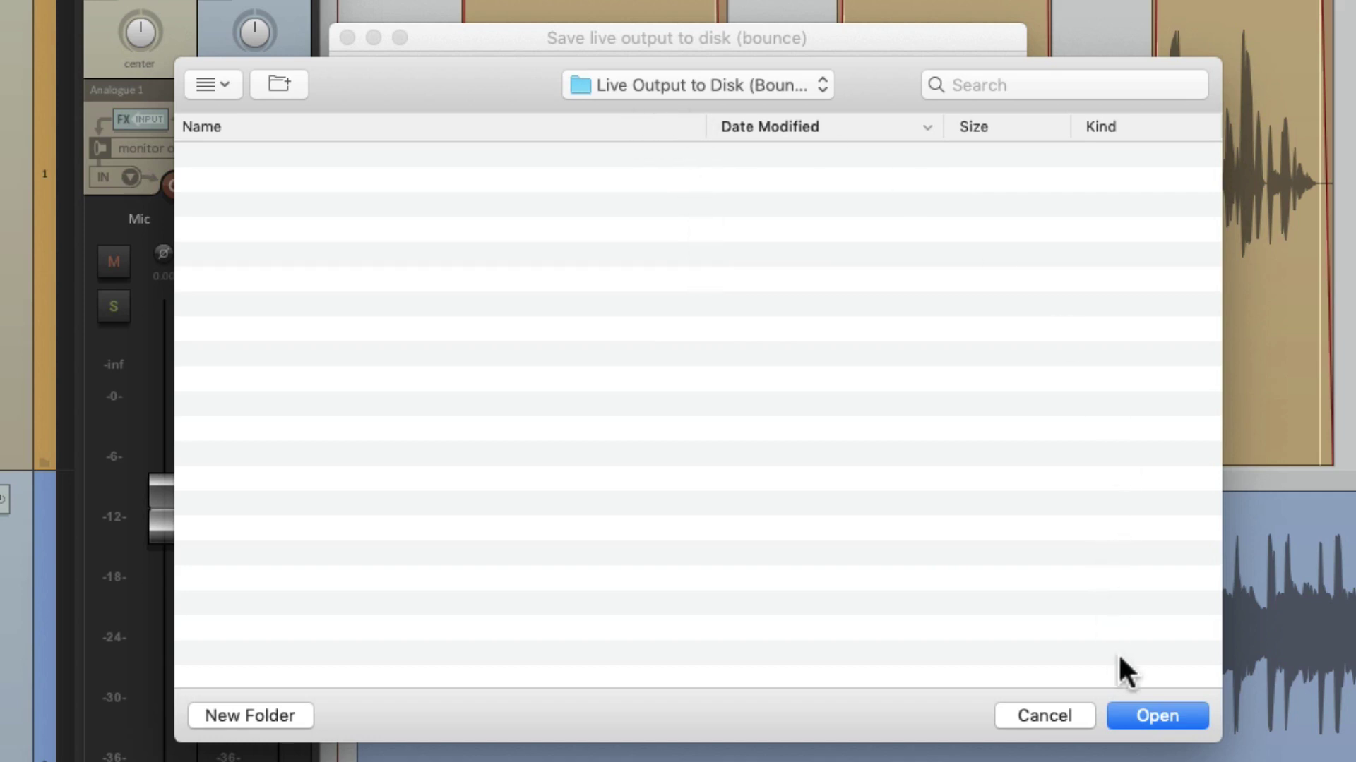
left_click(1123, 710)
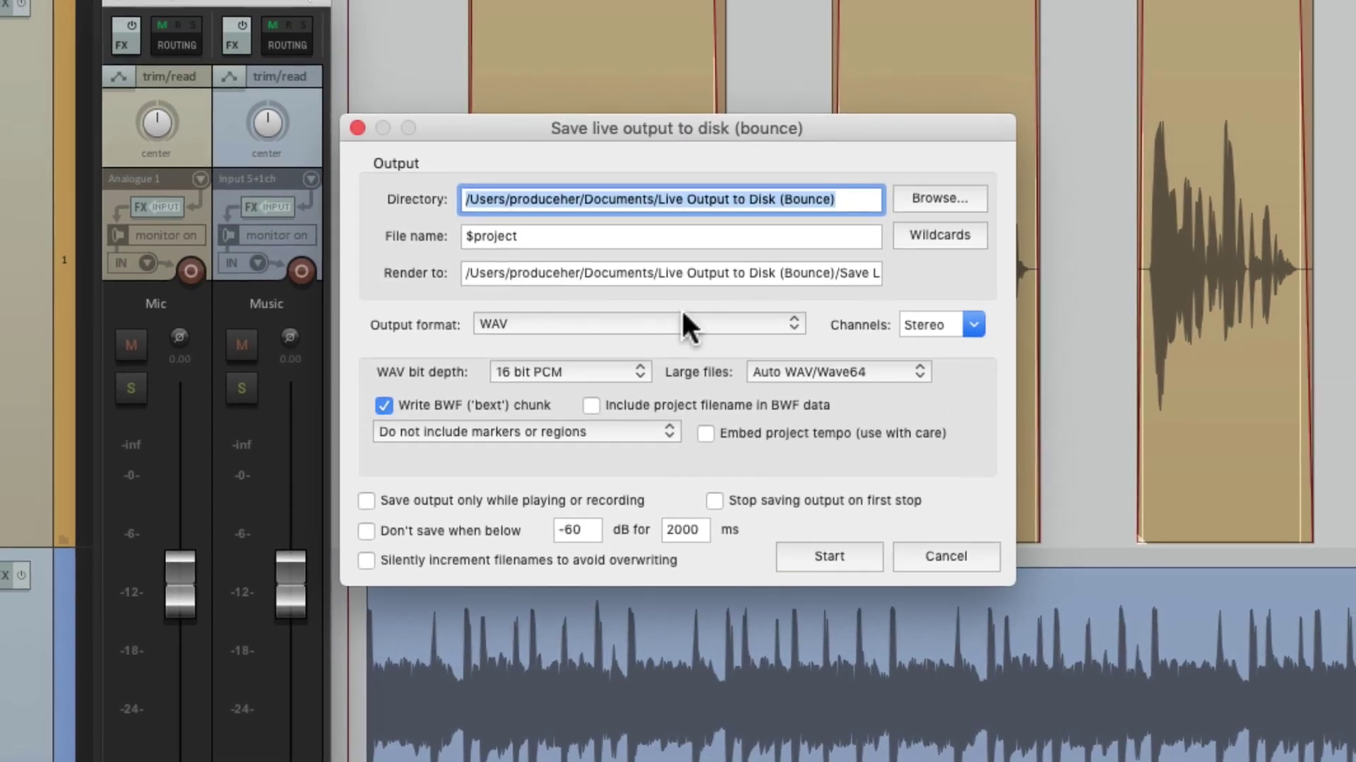
Clear the bounce file name and insert the $project wildcard in its place.
left_click(666, 238)
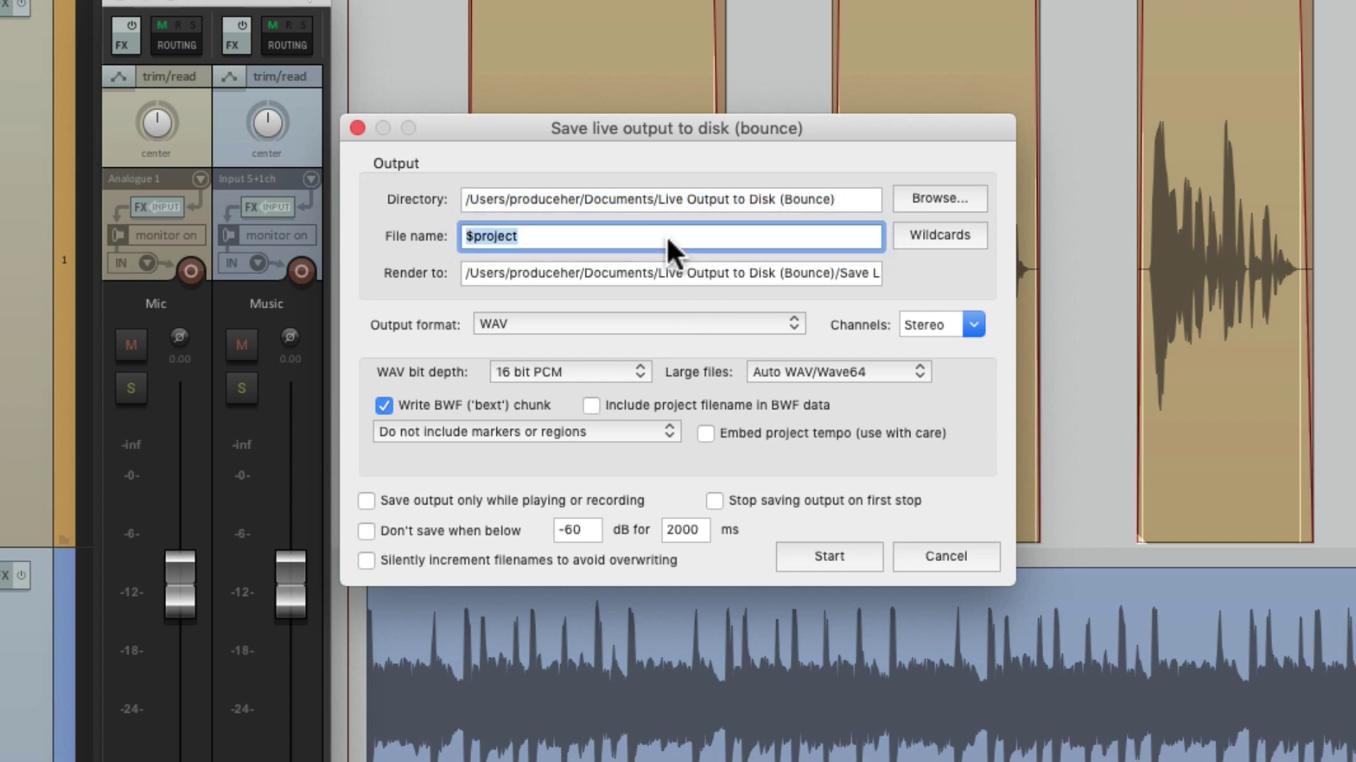
key("BackSpace")
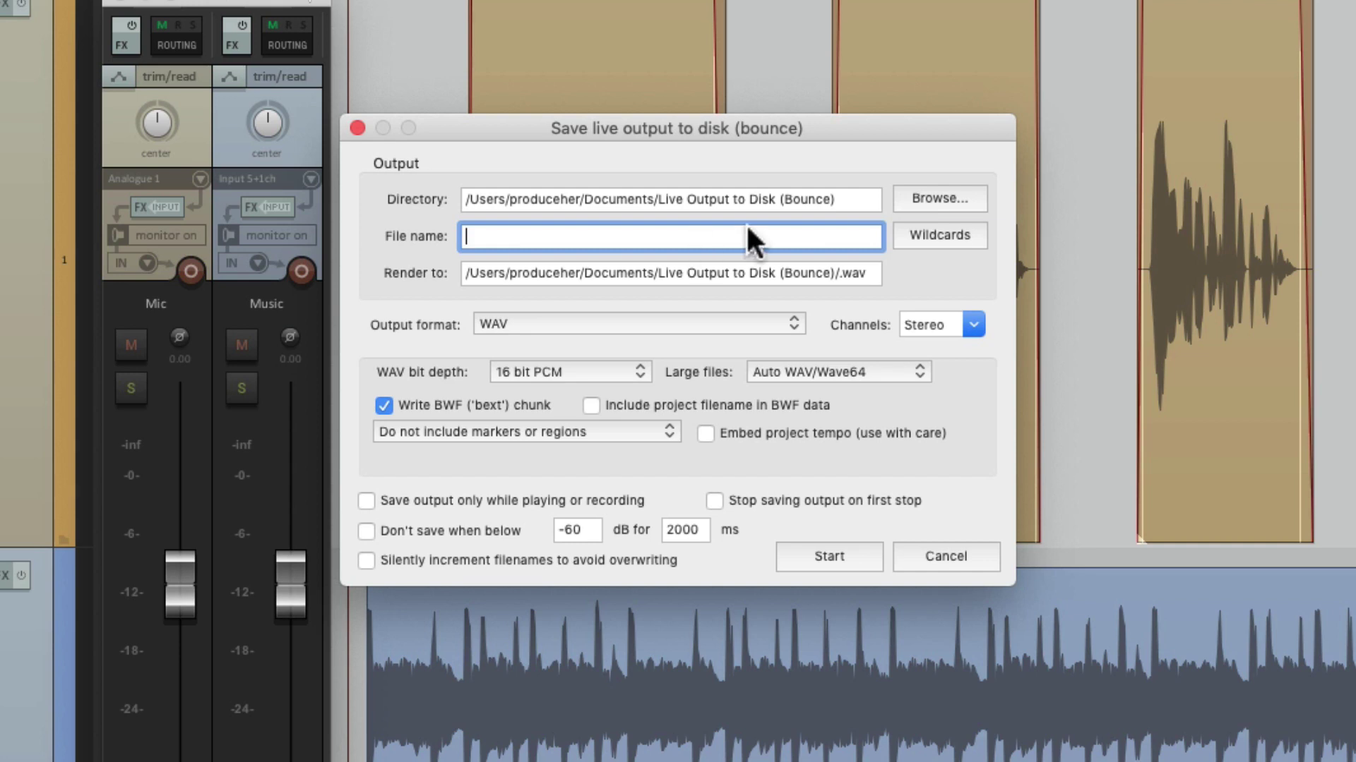
left_click(941, 243)
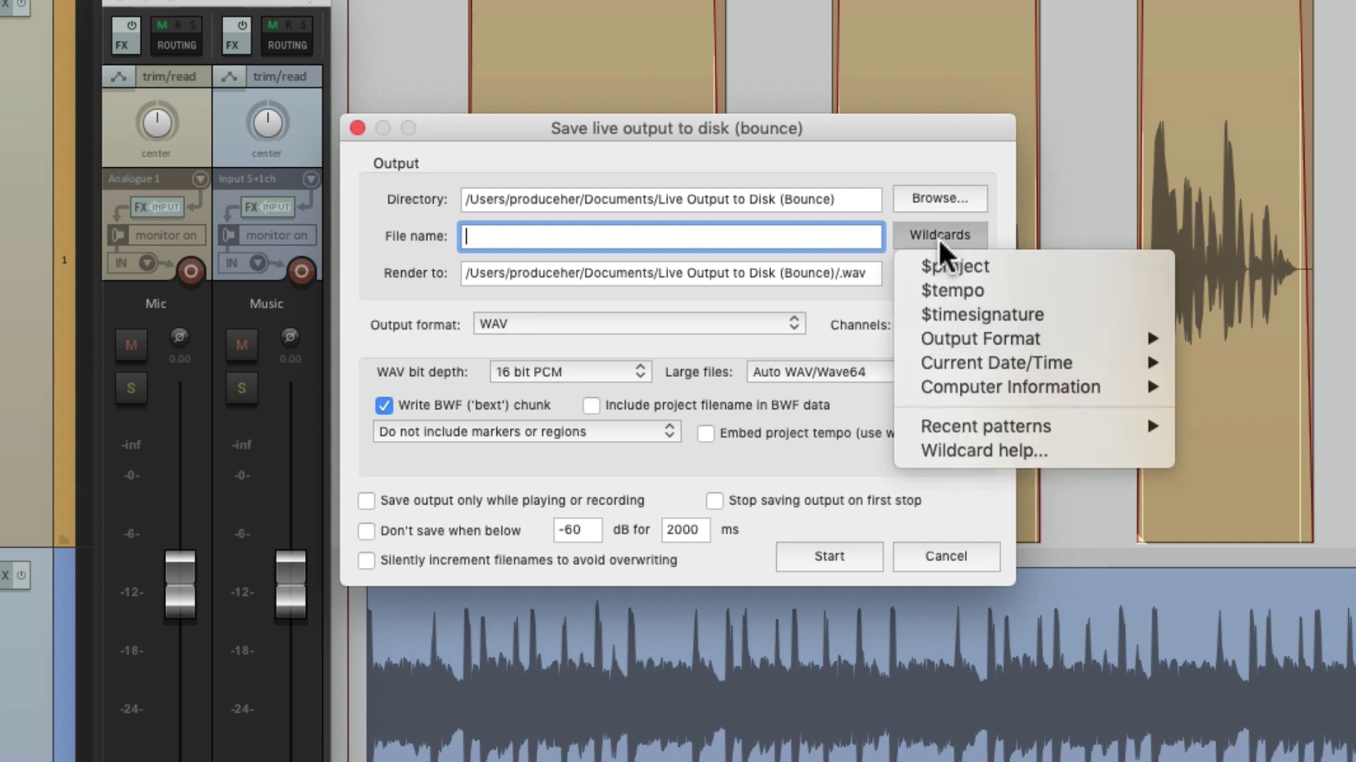
left_click(1031, 267)
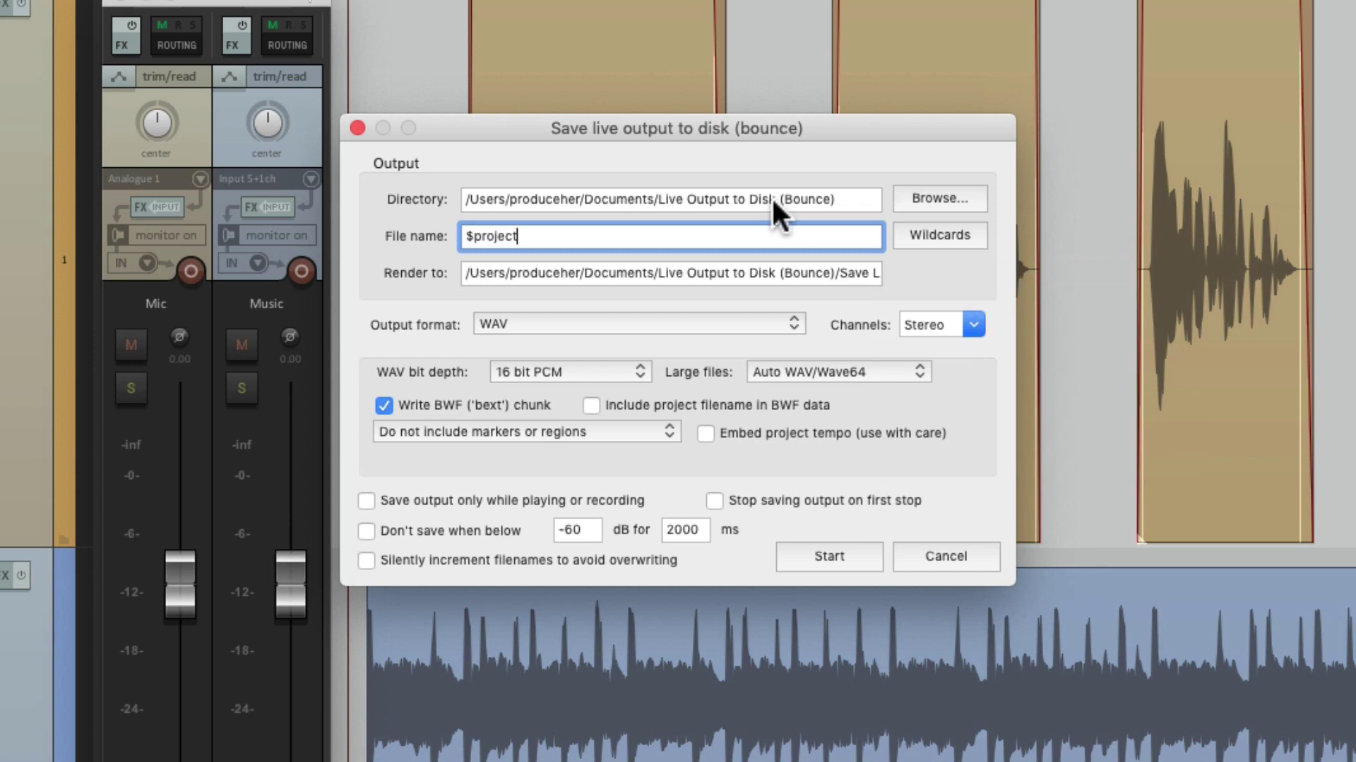
Examine the output format, date/time and computer information wildcards available for the bounce file name.
left_click(931, 234)
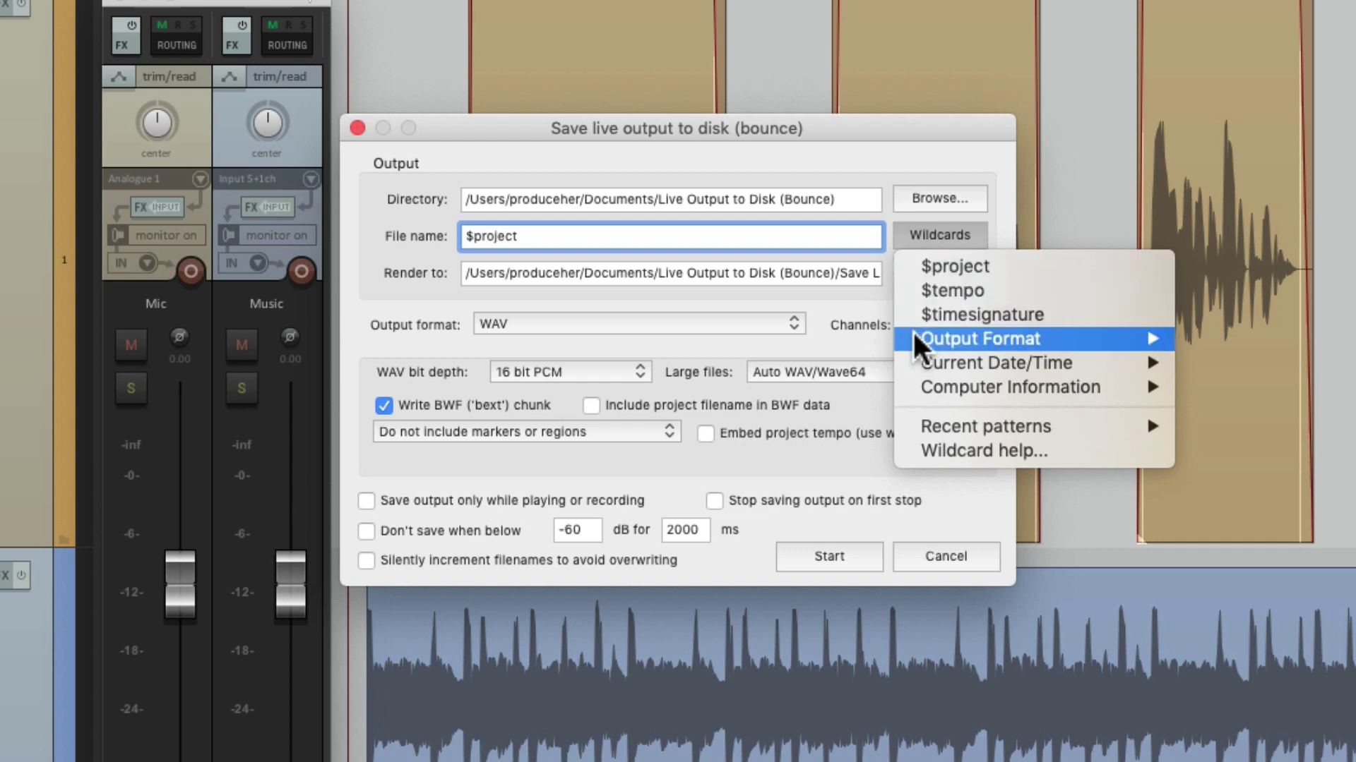
mouse_move(913, 336)
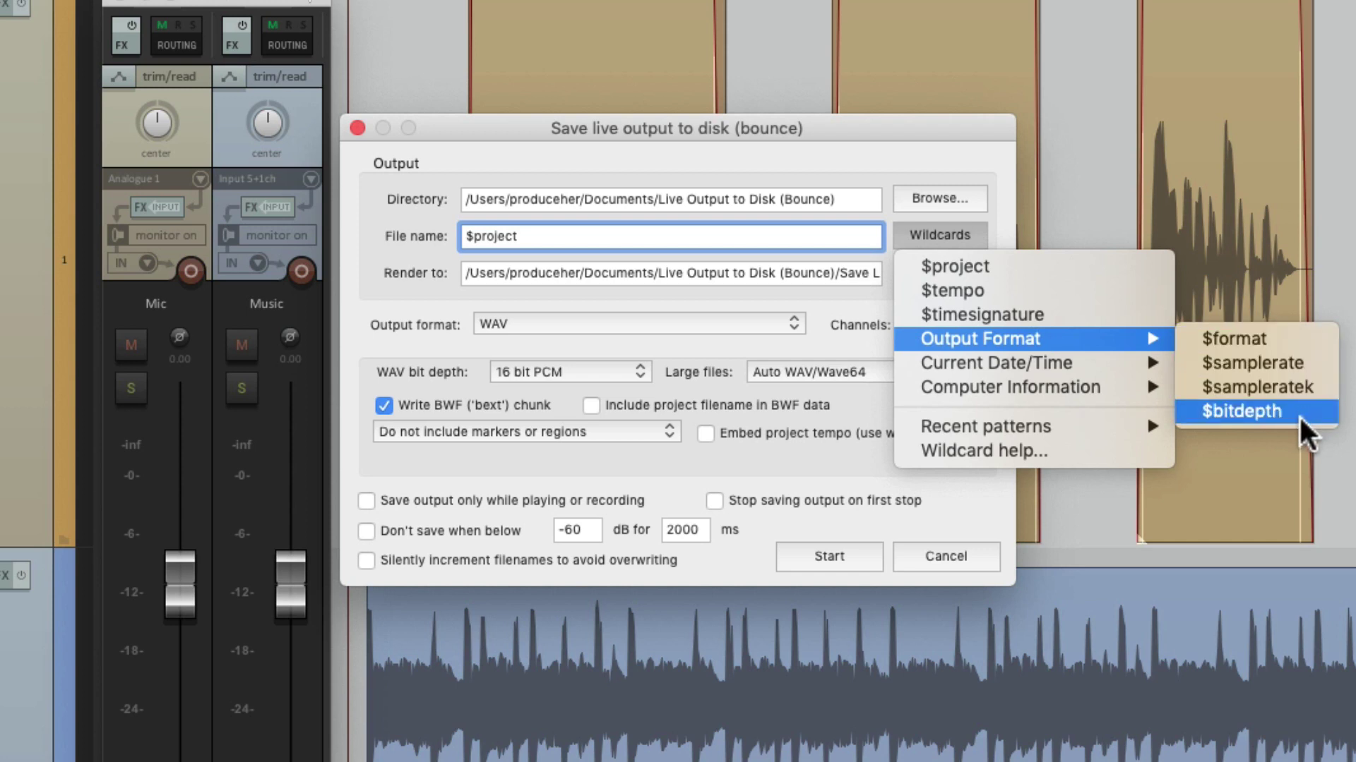
mouse_move(1138, 366)
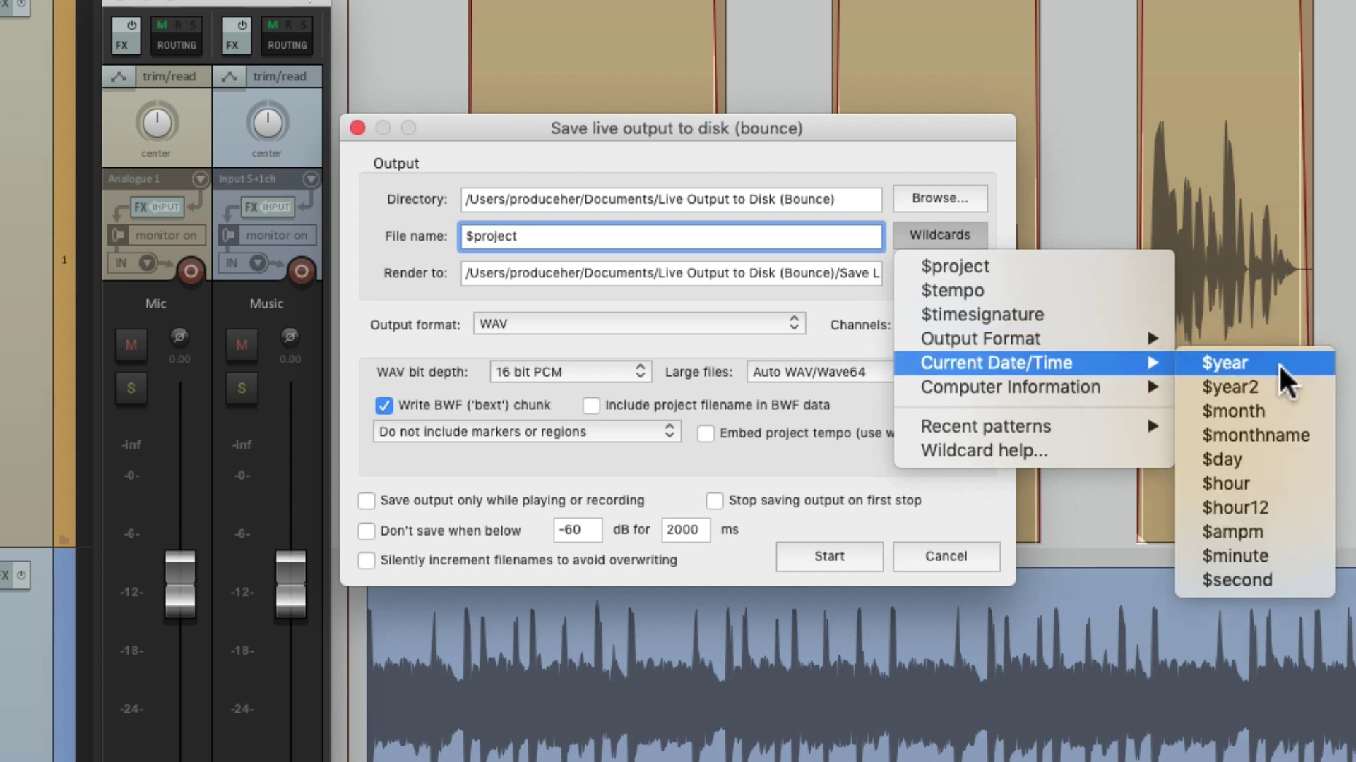
mouse_move(1094, 389)
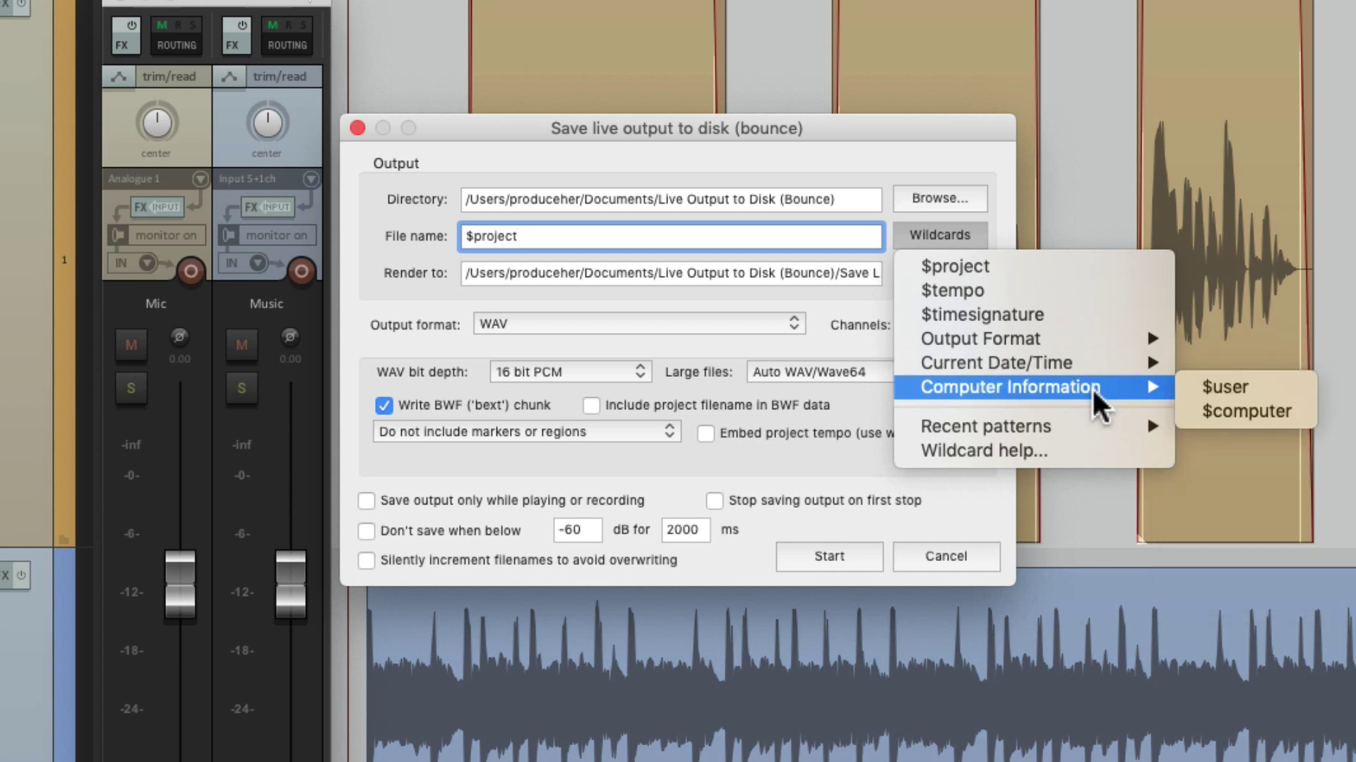
left_click(722, 248)
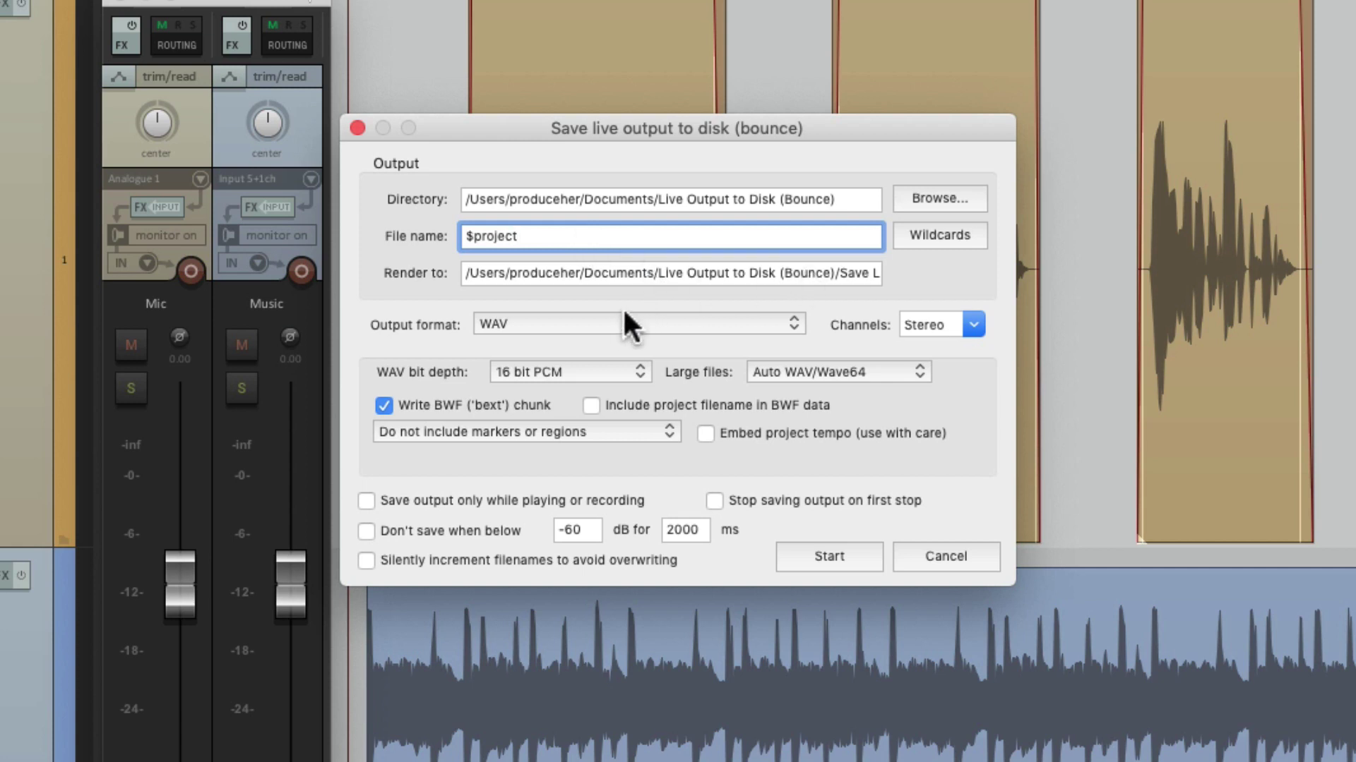
Review the bounce format options, keeping WAV, Stereo channels, 16 bit PCM depth and "Do not include markers or regions".
left_click(604, 322)
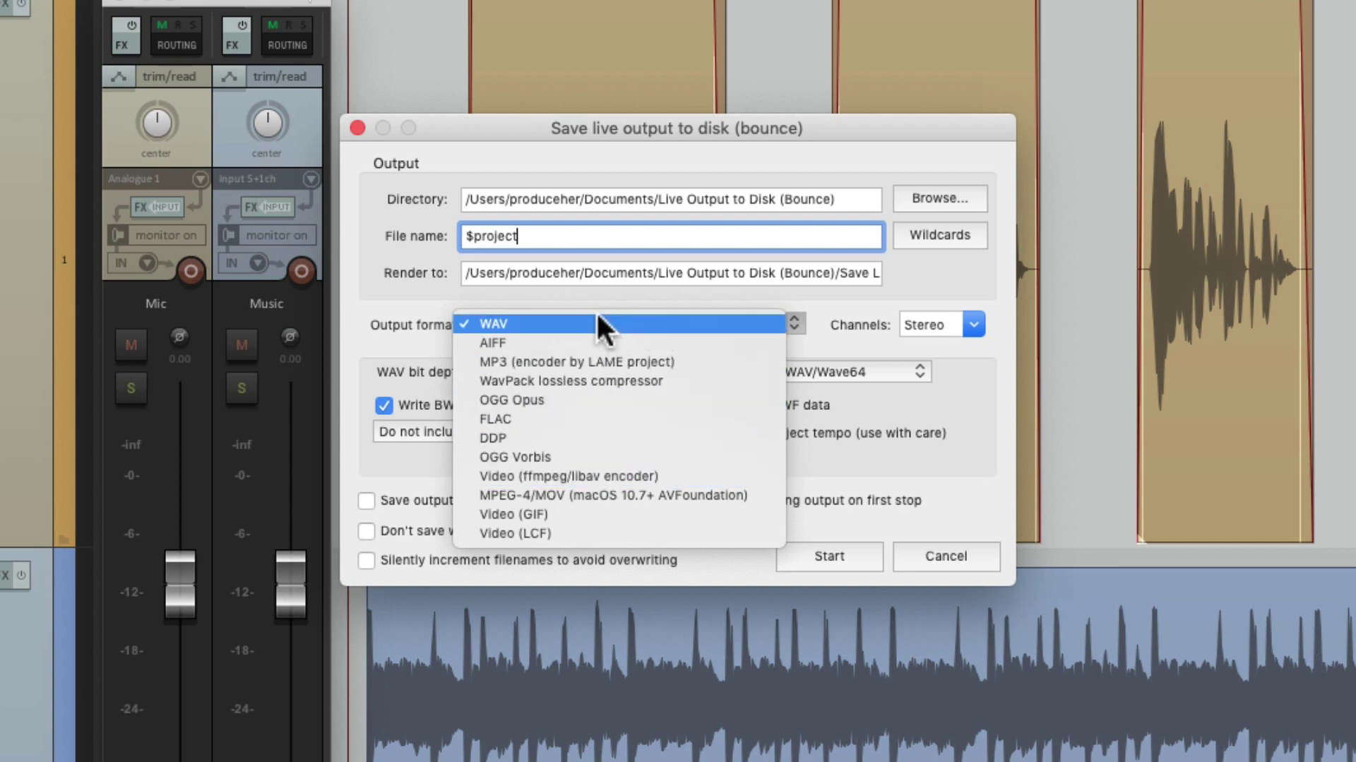
left_click(597, 289)
left_click(973, 326)
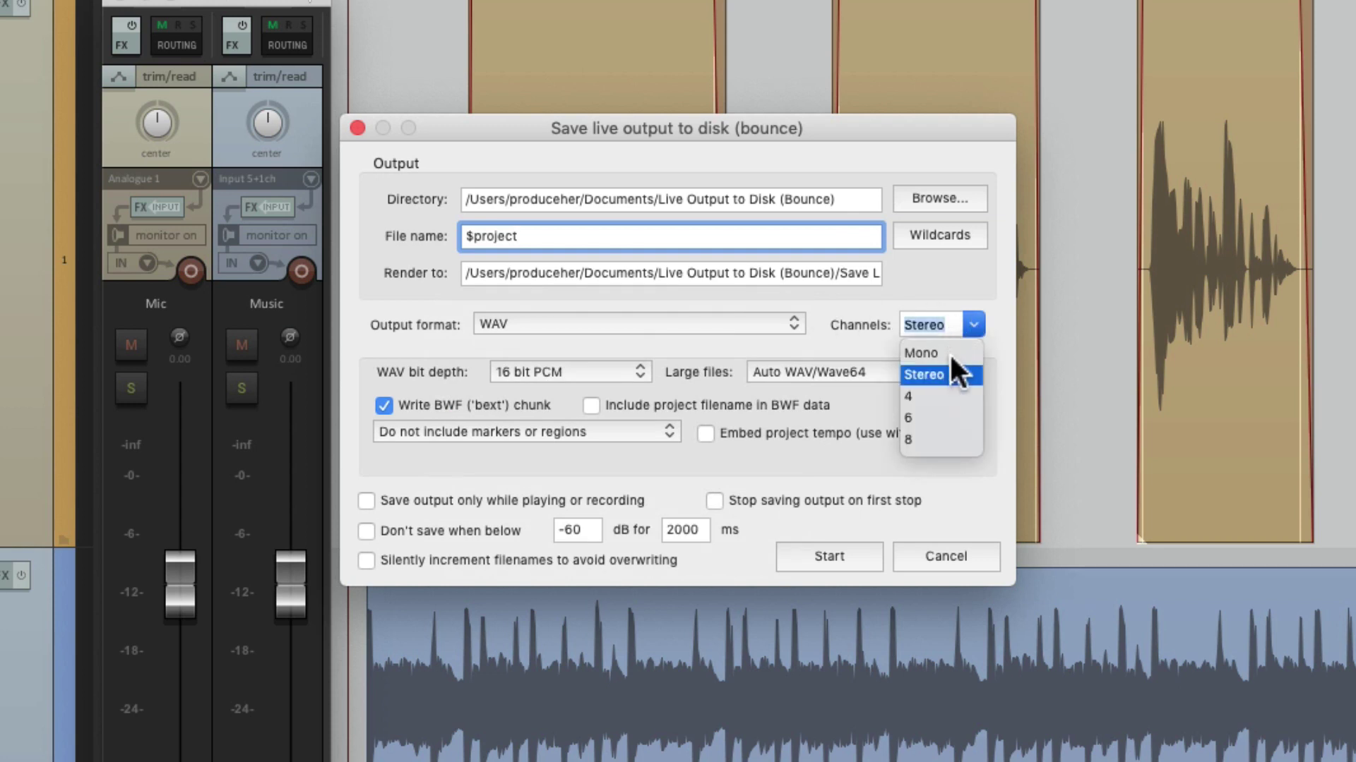
left_click(930, 281)
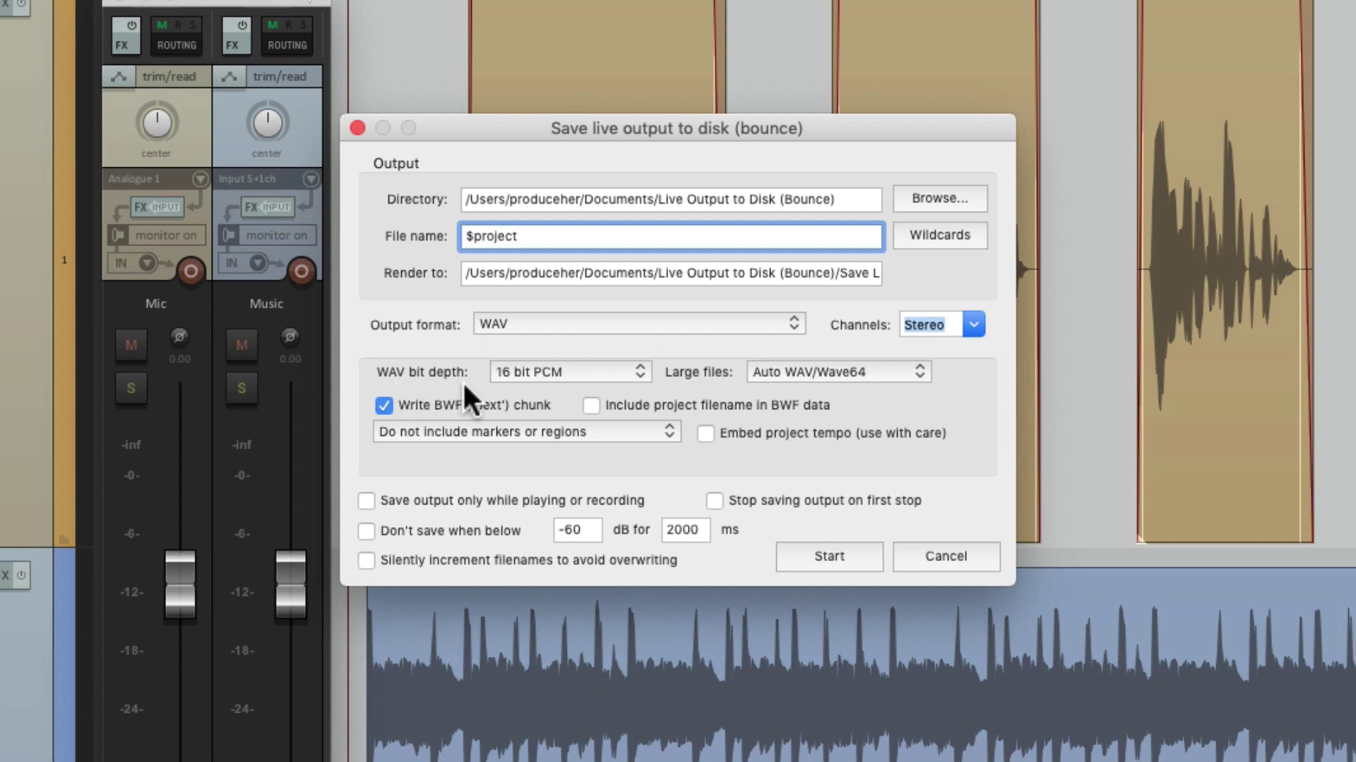
left_click(583, 371)
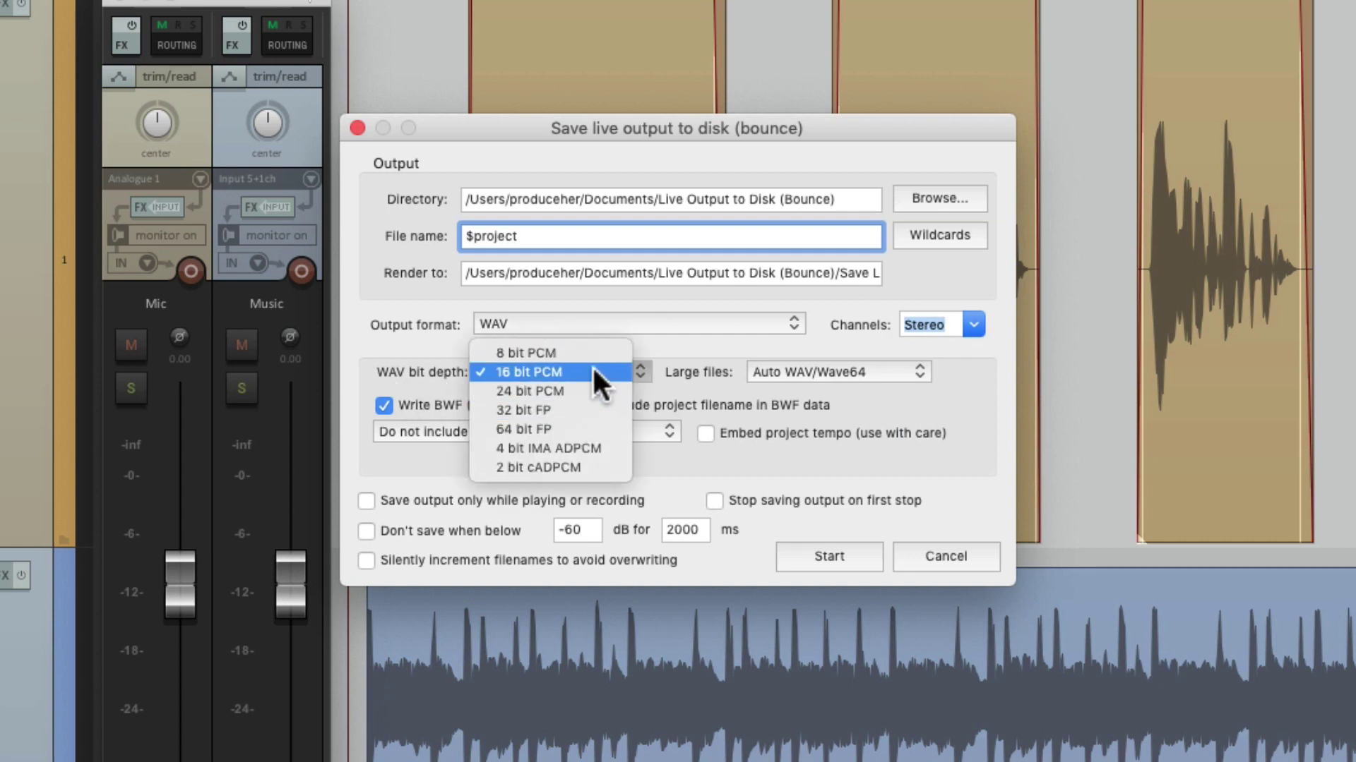
left_click(591, 374)
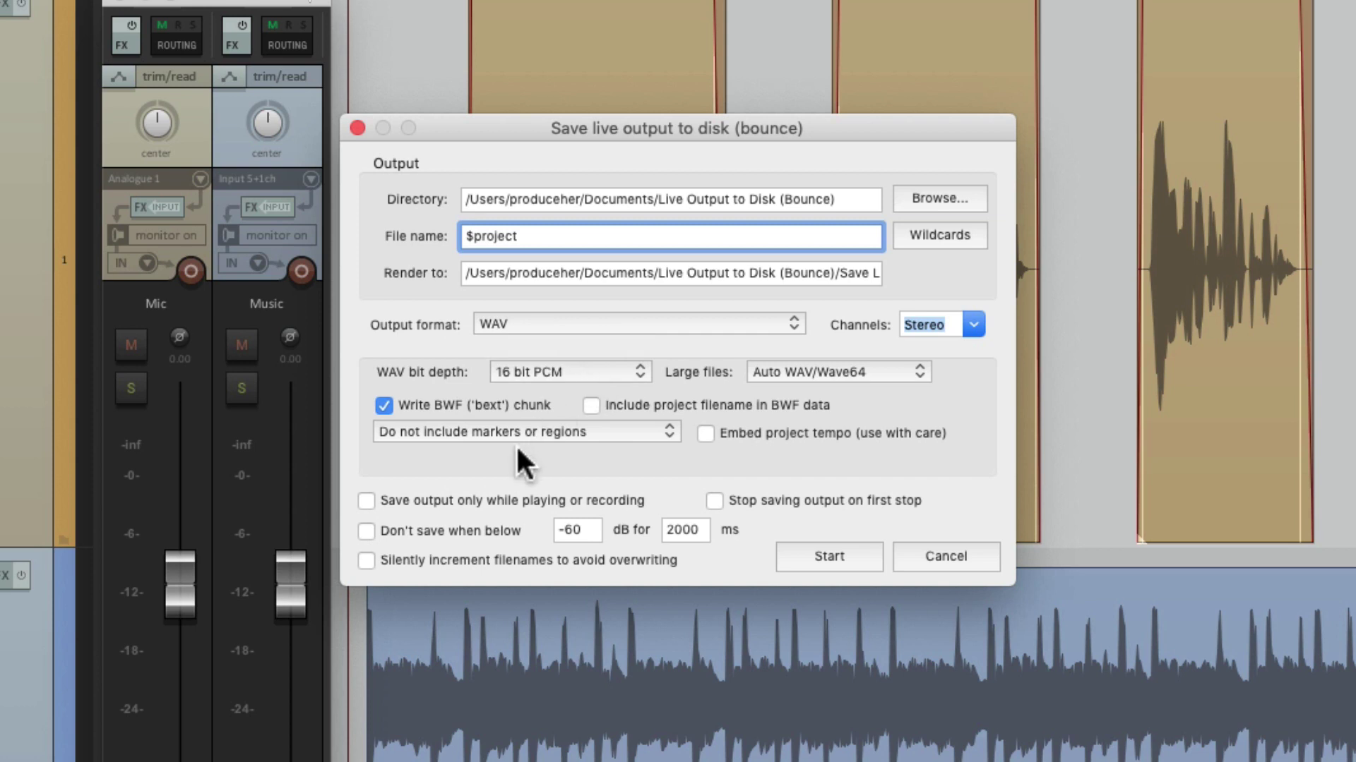
left_click(577, 432)
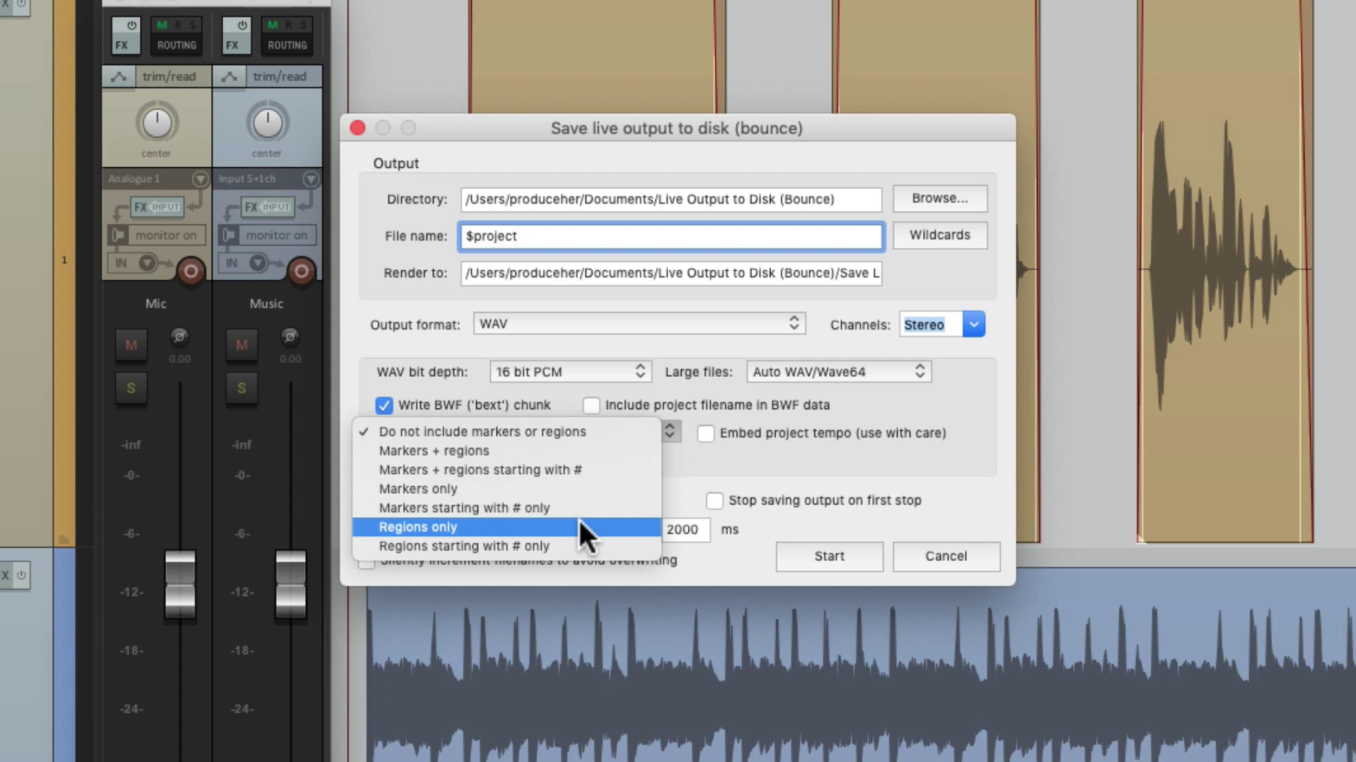
left_click(599, 429)
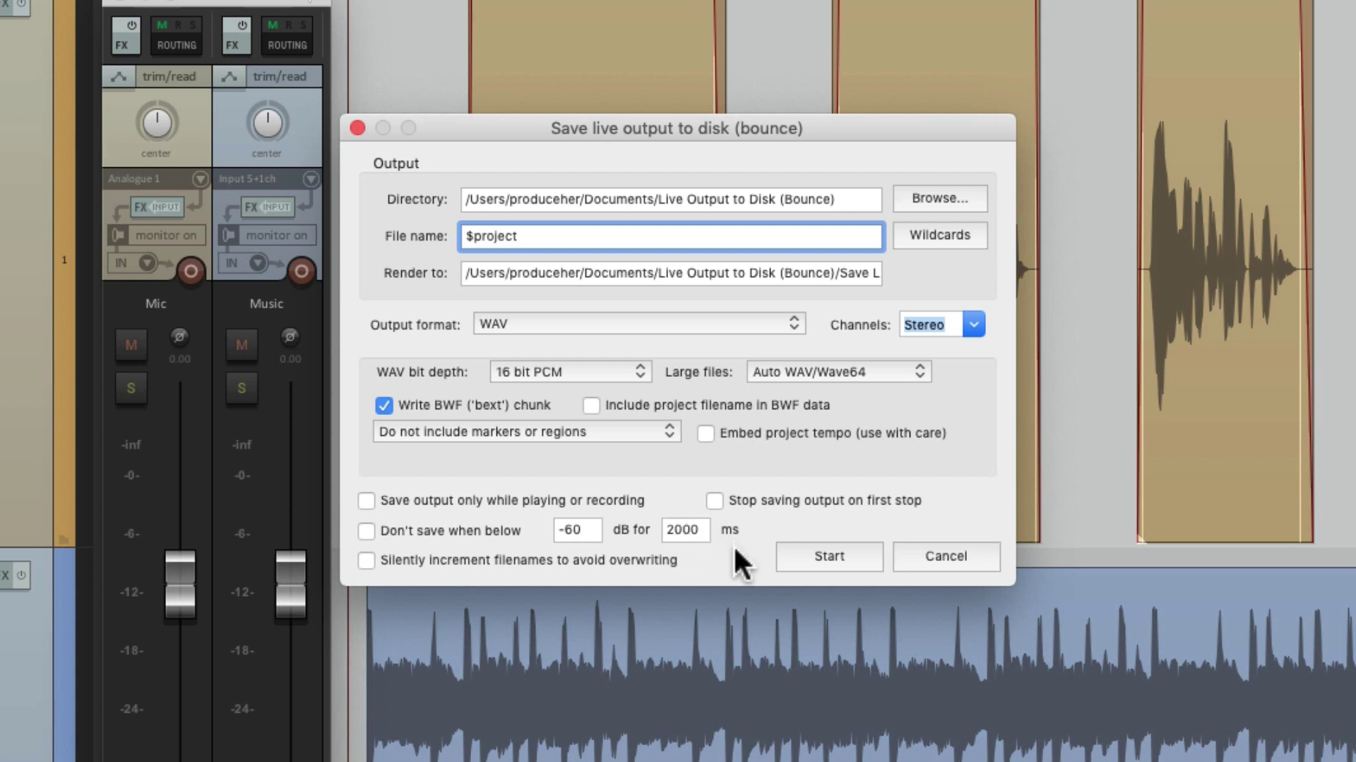
Start the live output bounce and play the project while fading the Music track fully down.
left_click(834, 557)
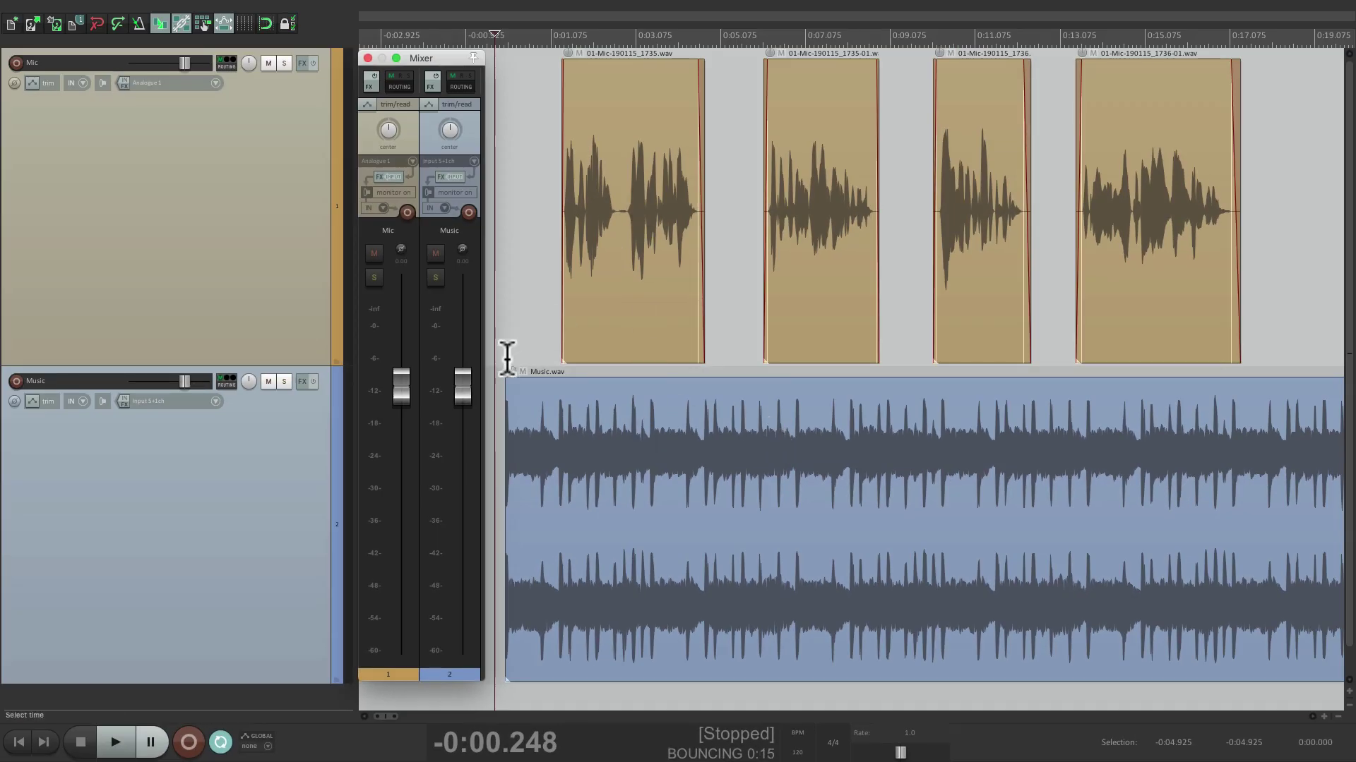
key("space")
left_click_drag(465, 391, 463, 660)
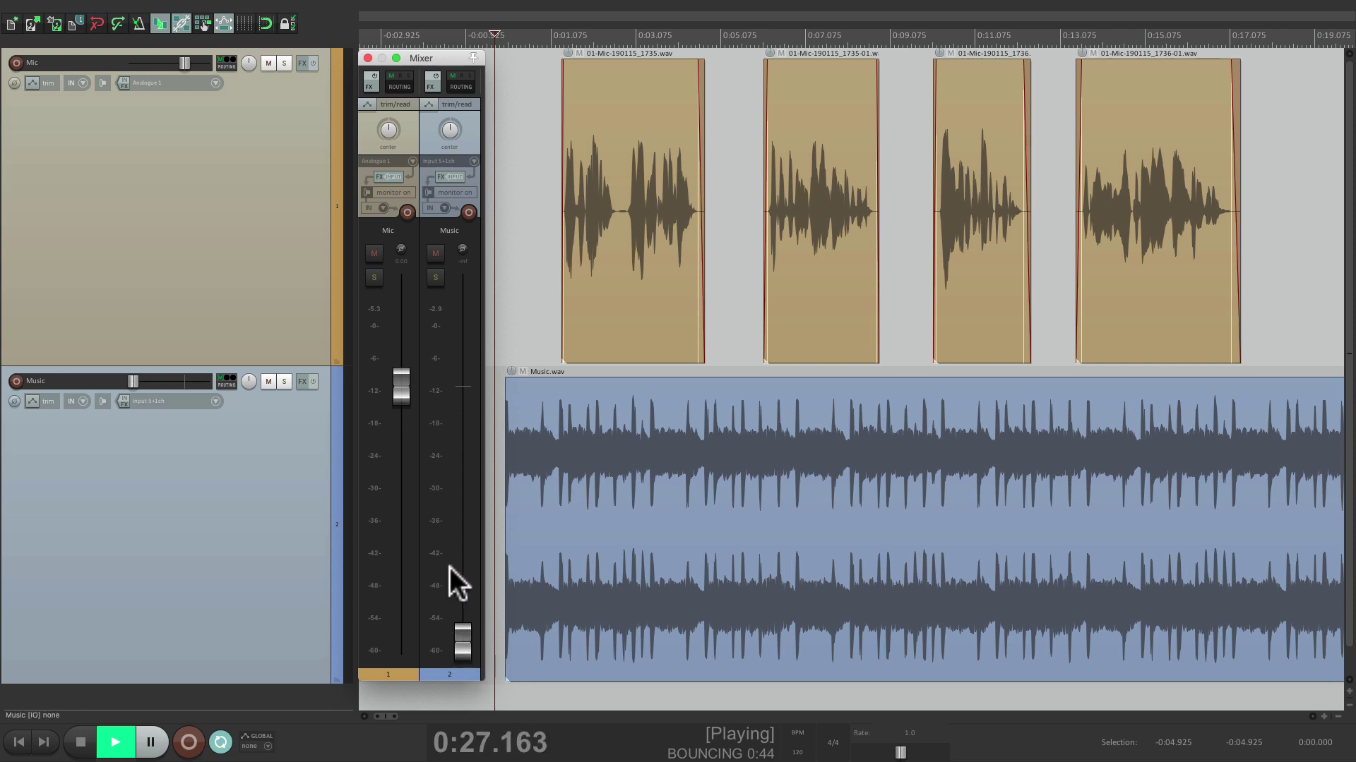
key("space")
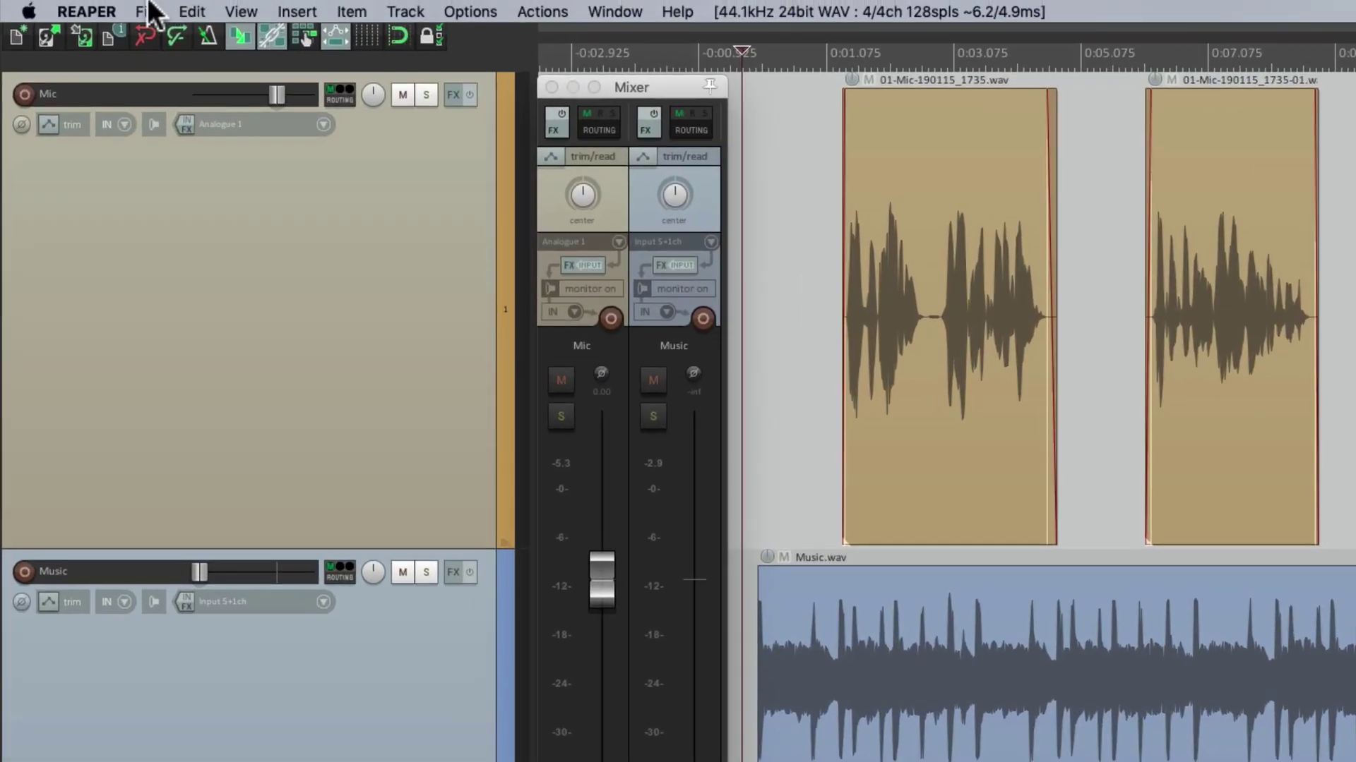
End the live output bounce and dismiss the completion notice.
left_click(152, 9)
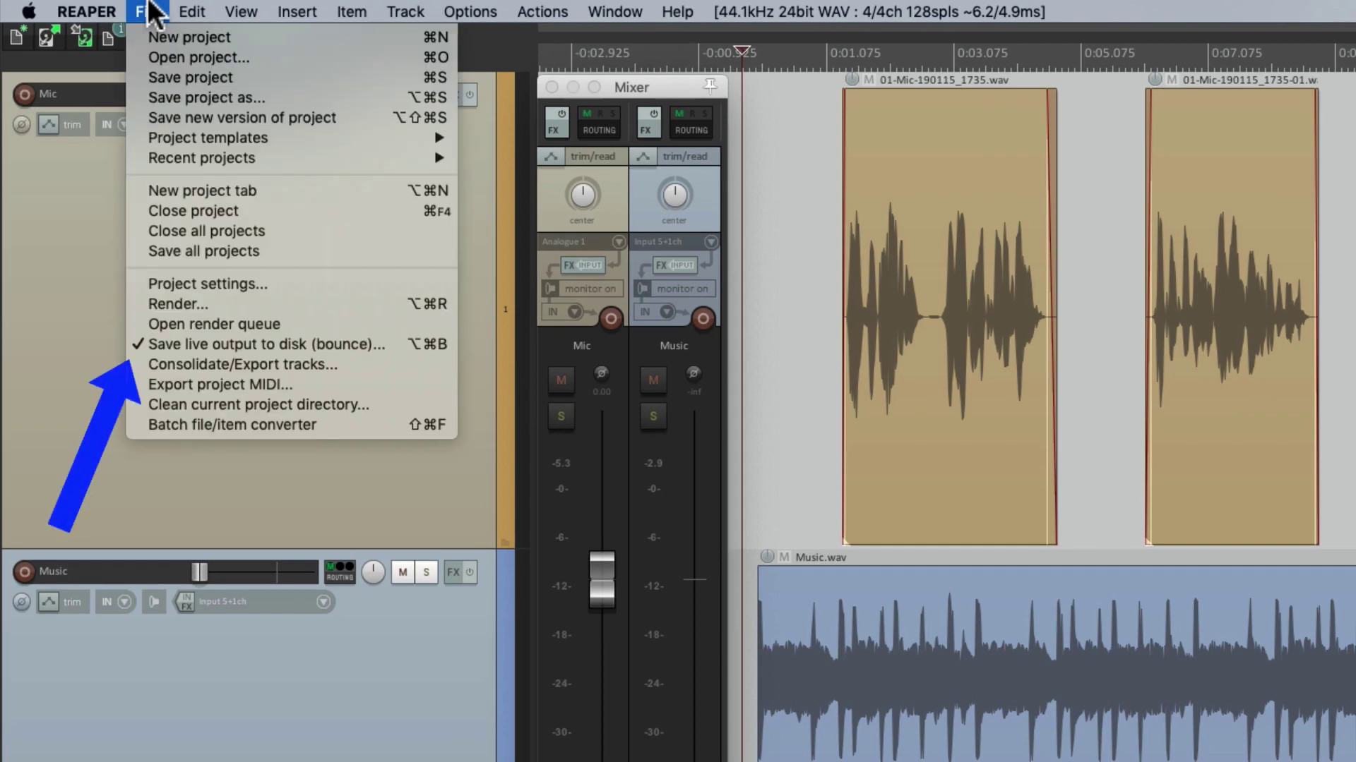
left_click(131, 342)
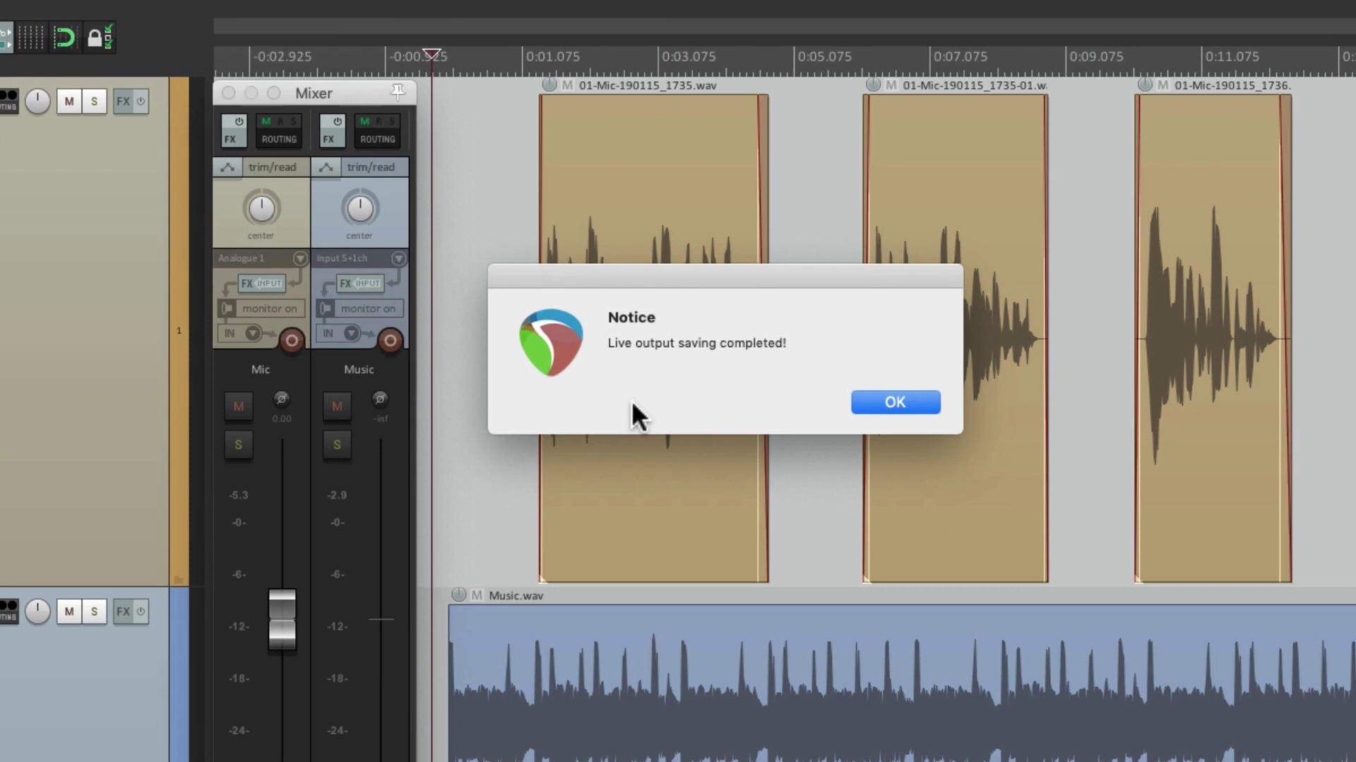
left_click(918, 401)
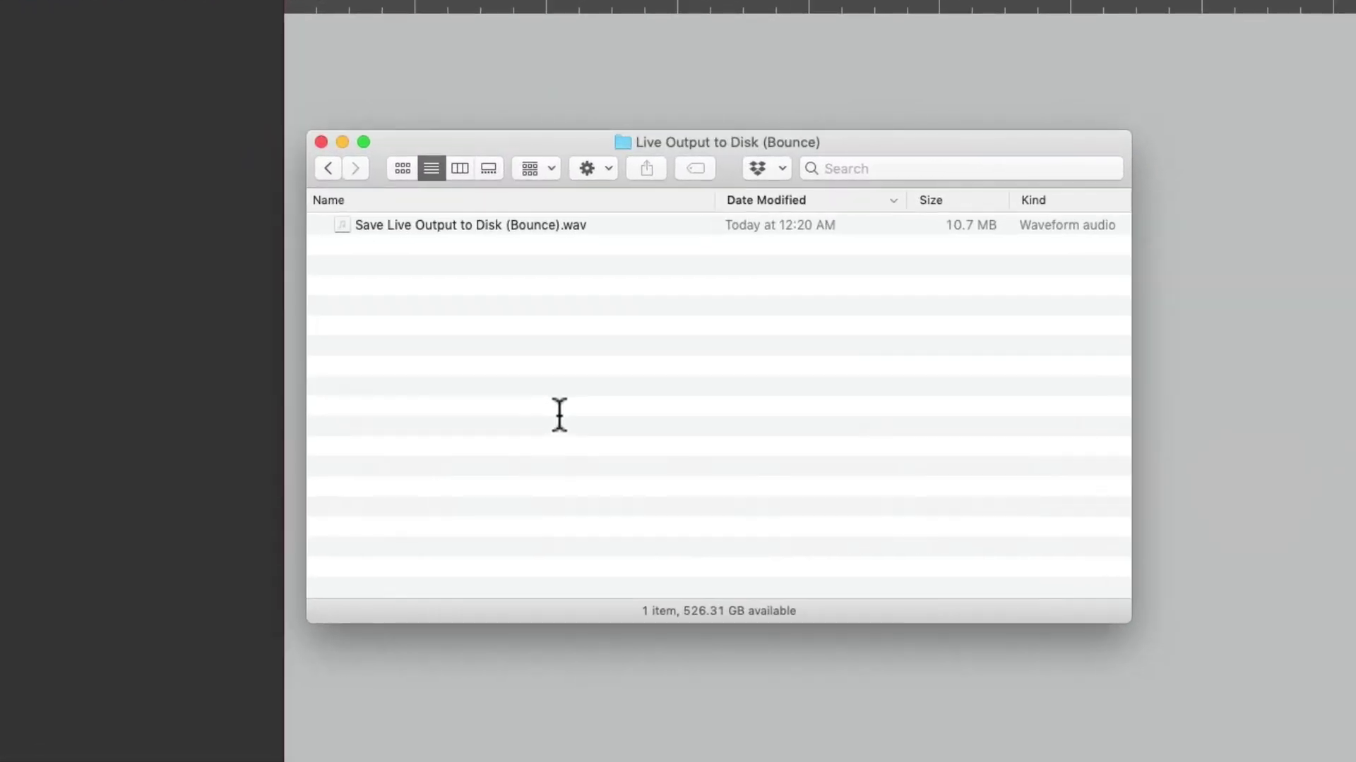
Bring "Save Live Output to Disk (Bounce).wav" from Finder into the unsaved REAPER project and play it from just before the audio begins.
left_click(644, 226)
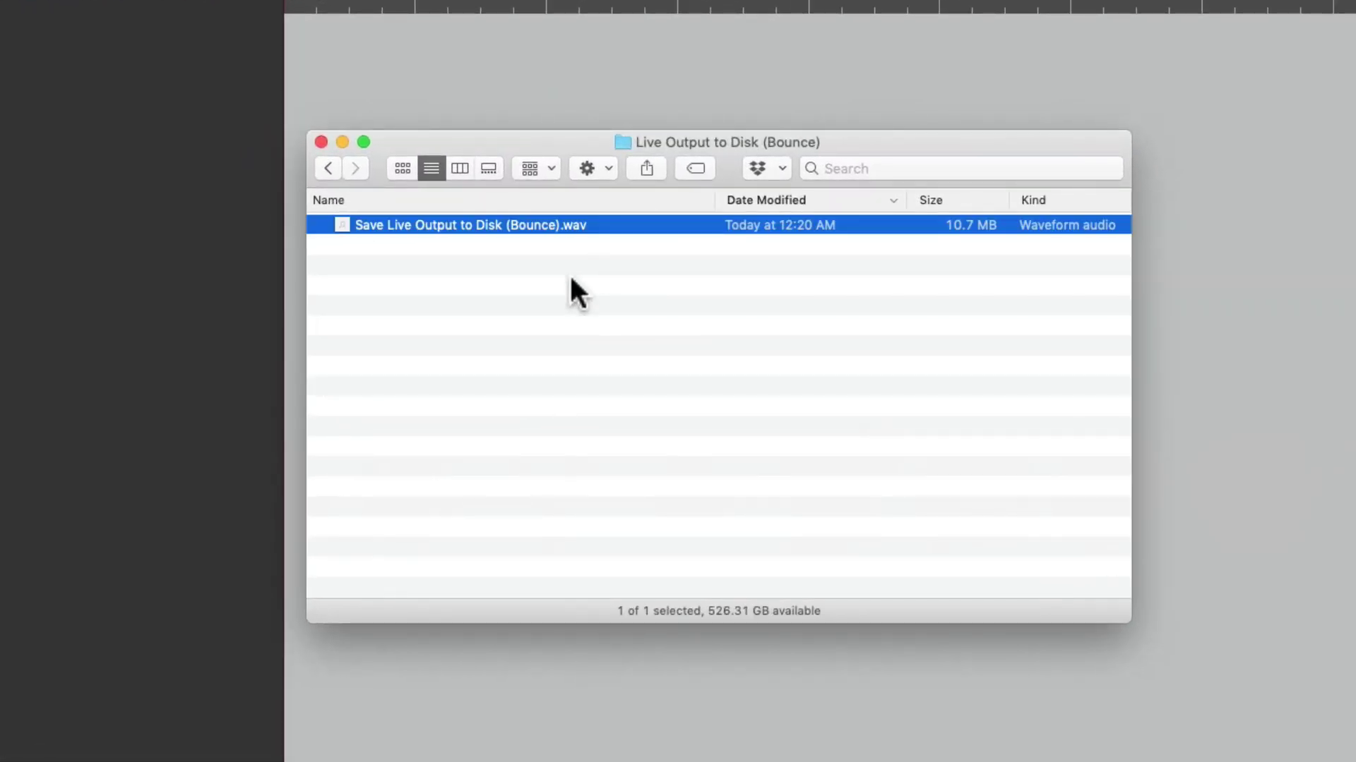
left_click_drag(439, 225, 101, 506)
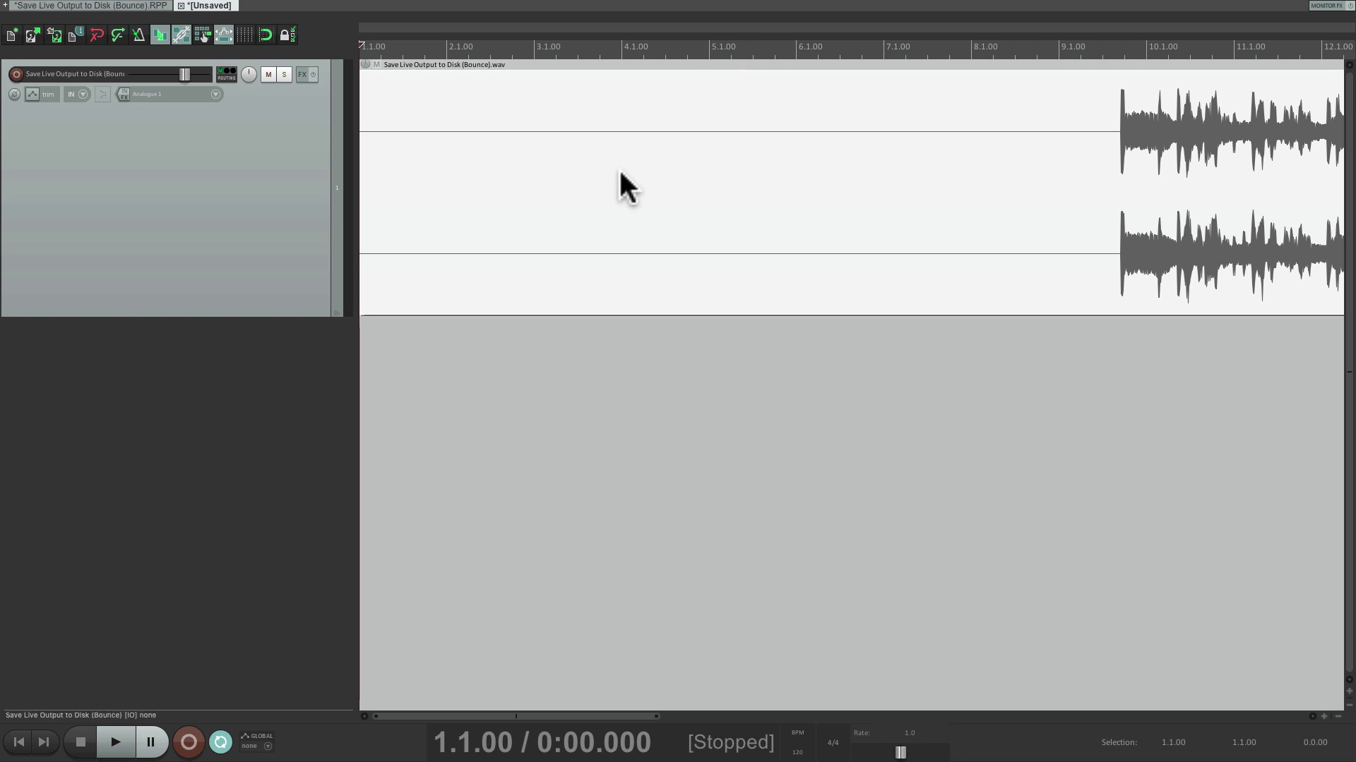
scroll(682, 172, "right", 5)
scroll(682, 167, "right", 1)
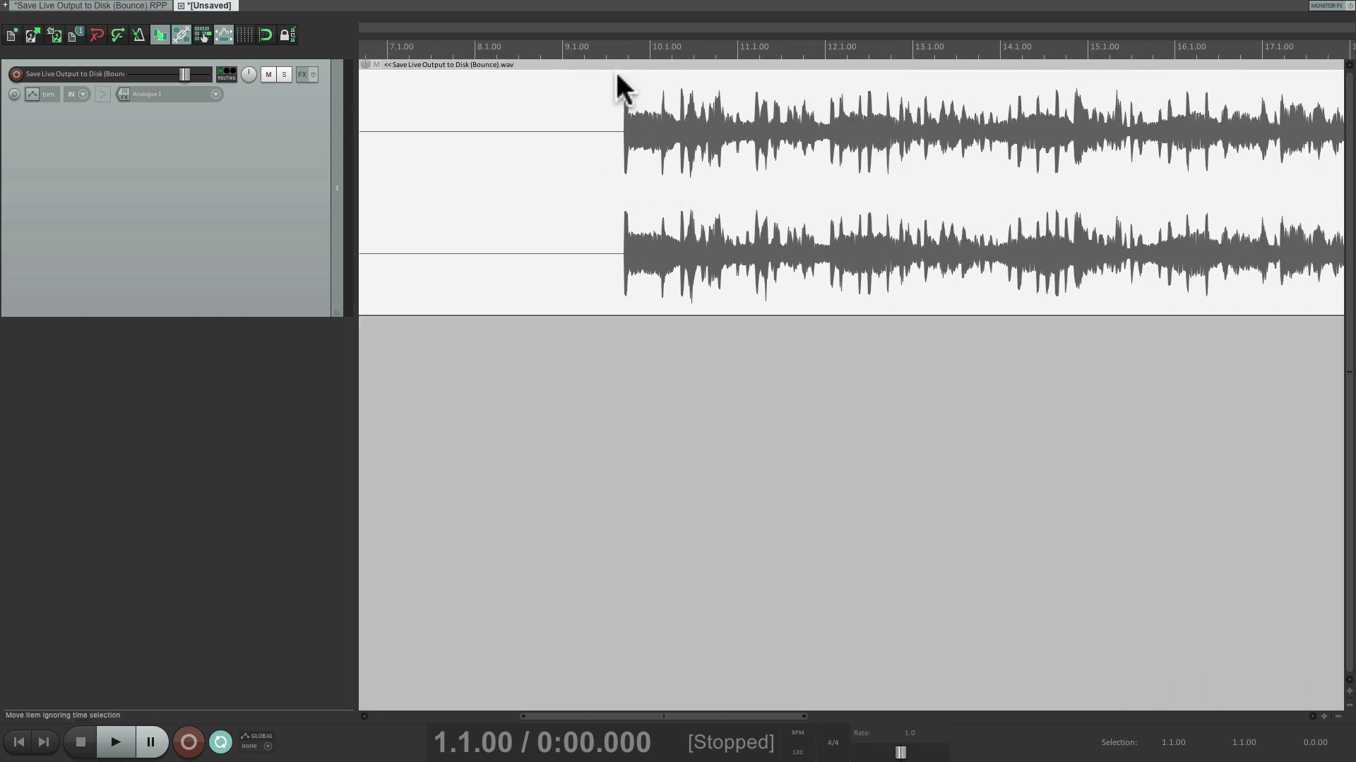
left_click(615, 69)
key("space")
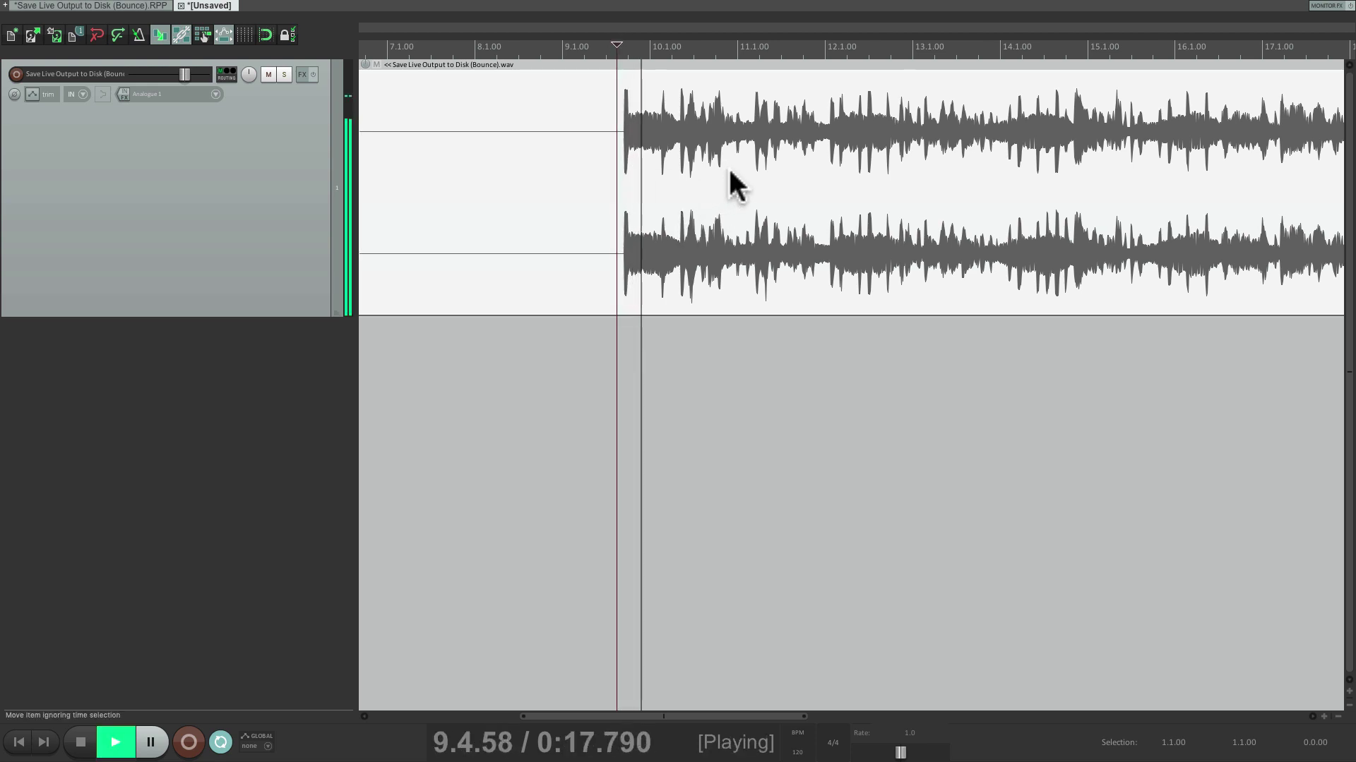
Play the bounced file from just before the start of the music fade-out and examine the rest of its waveform.
scroll(741, 176, "right", 4)
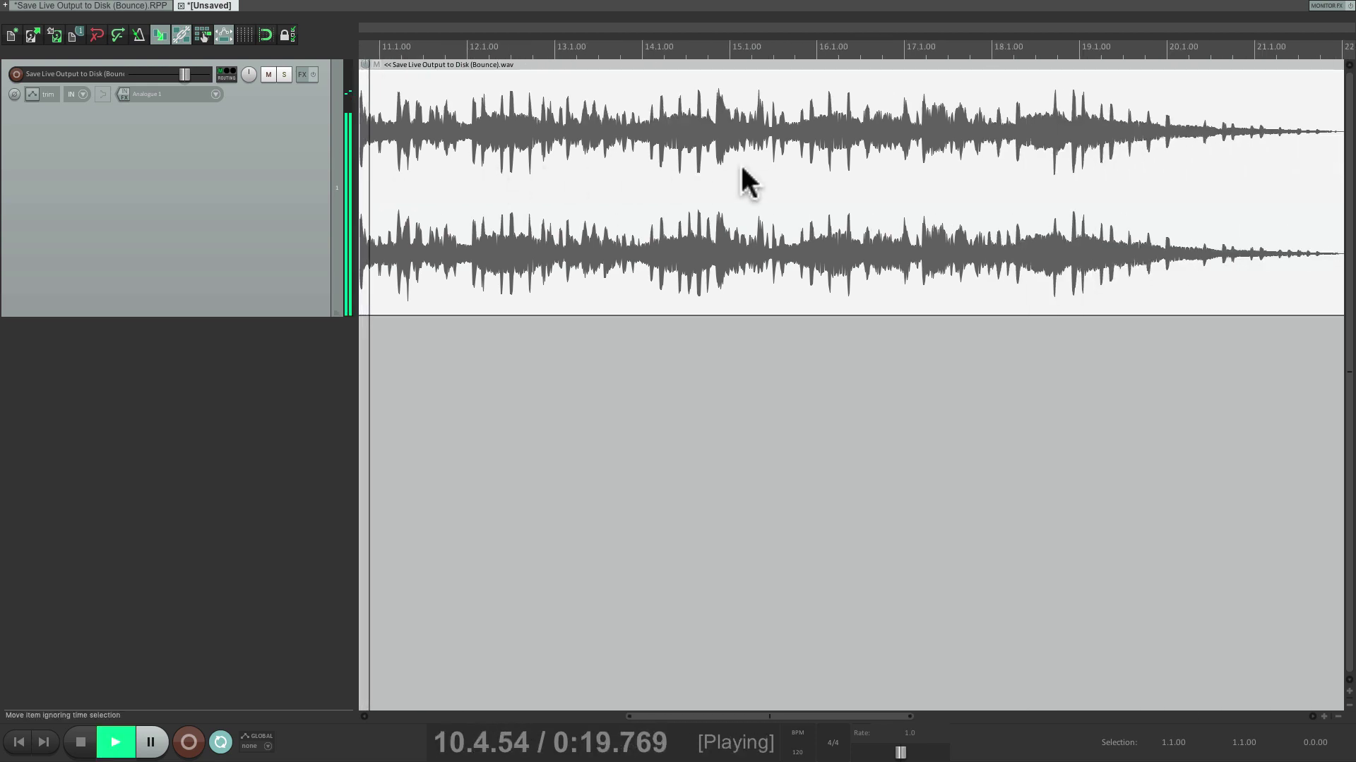
scroll(741, 171, "right", 5)
key("space")
left_click(688, 50)
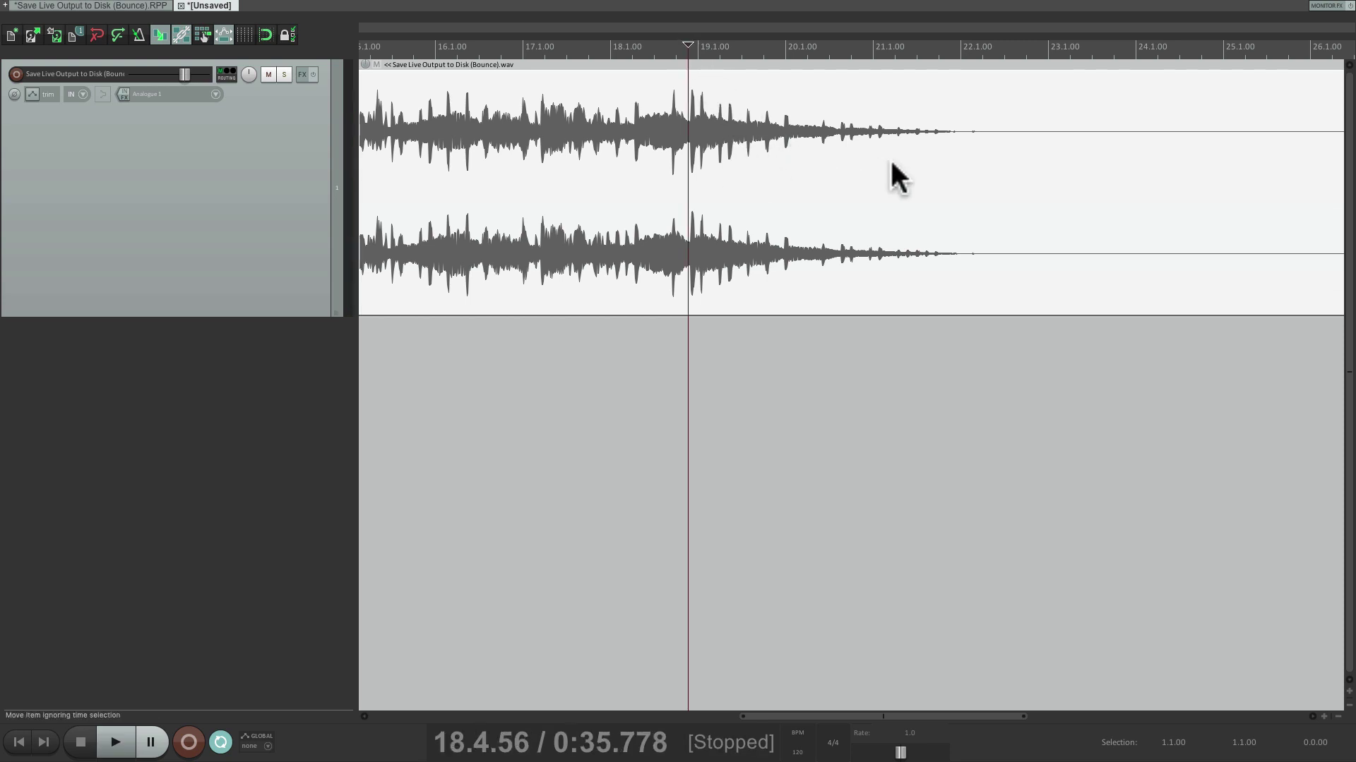
key("space")
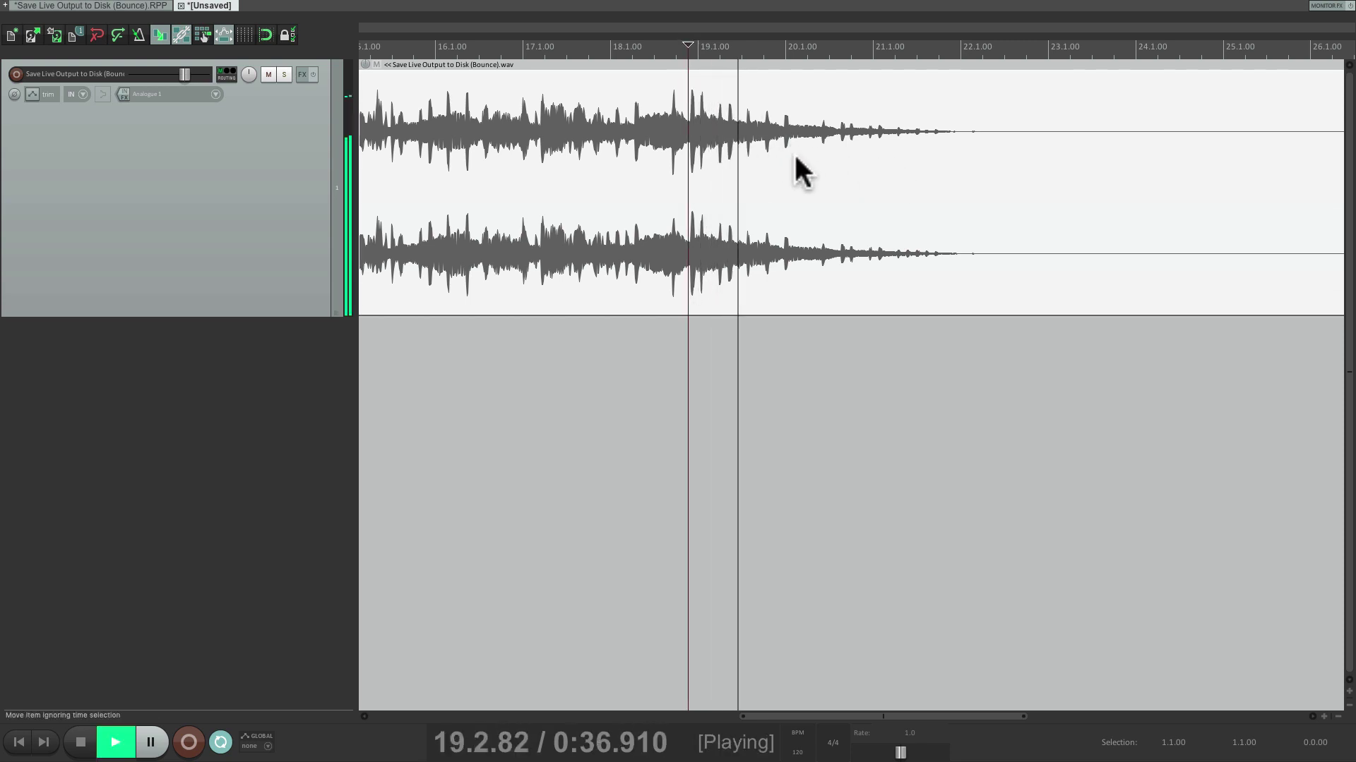
scroll(794, 158, "right", 3)
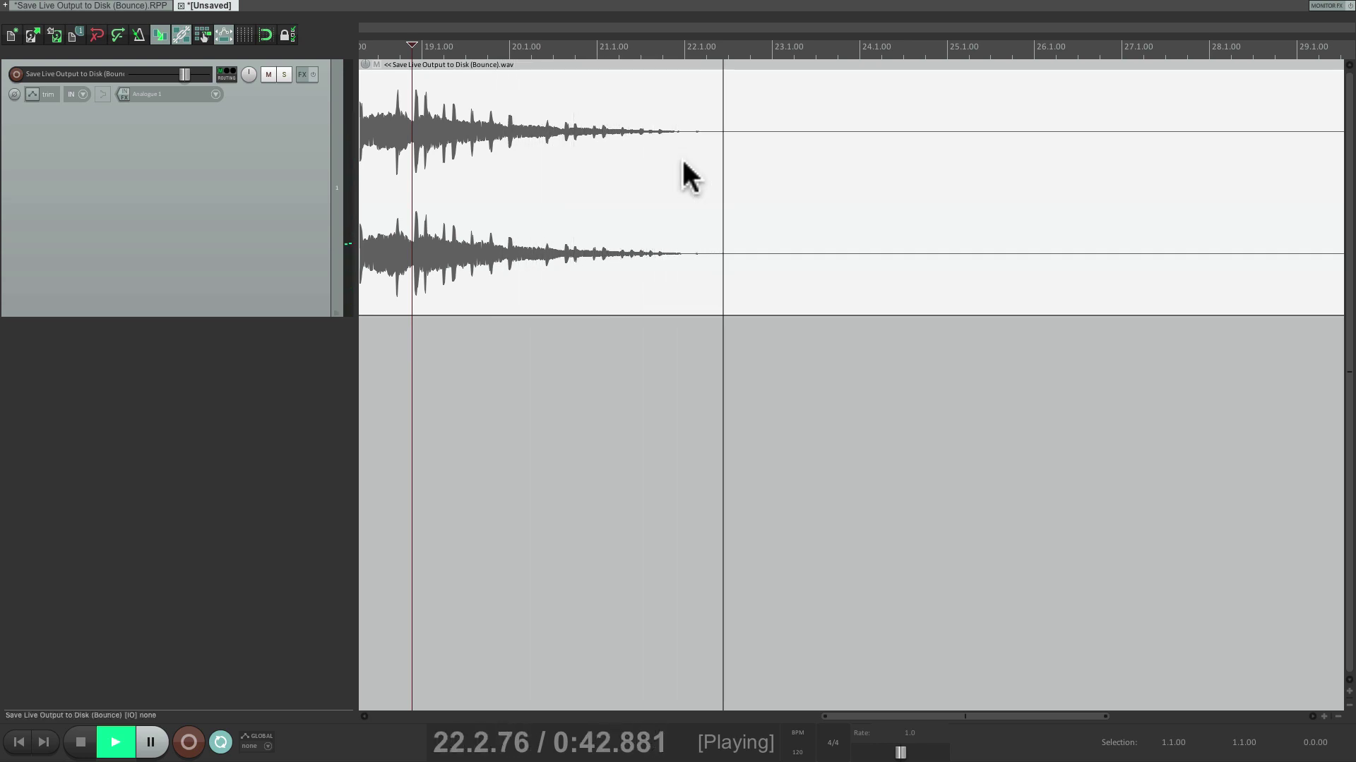
key("space")
scroll(1020, 185, "right", 3)
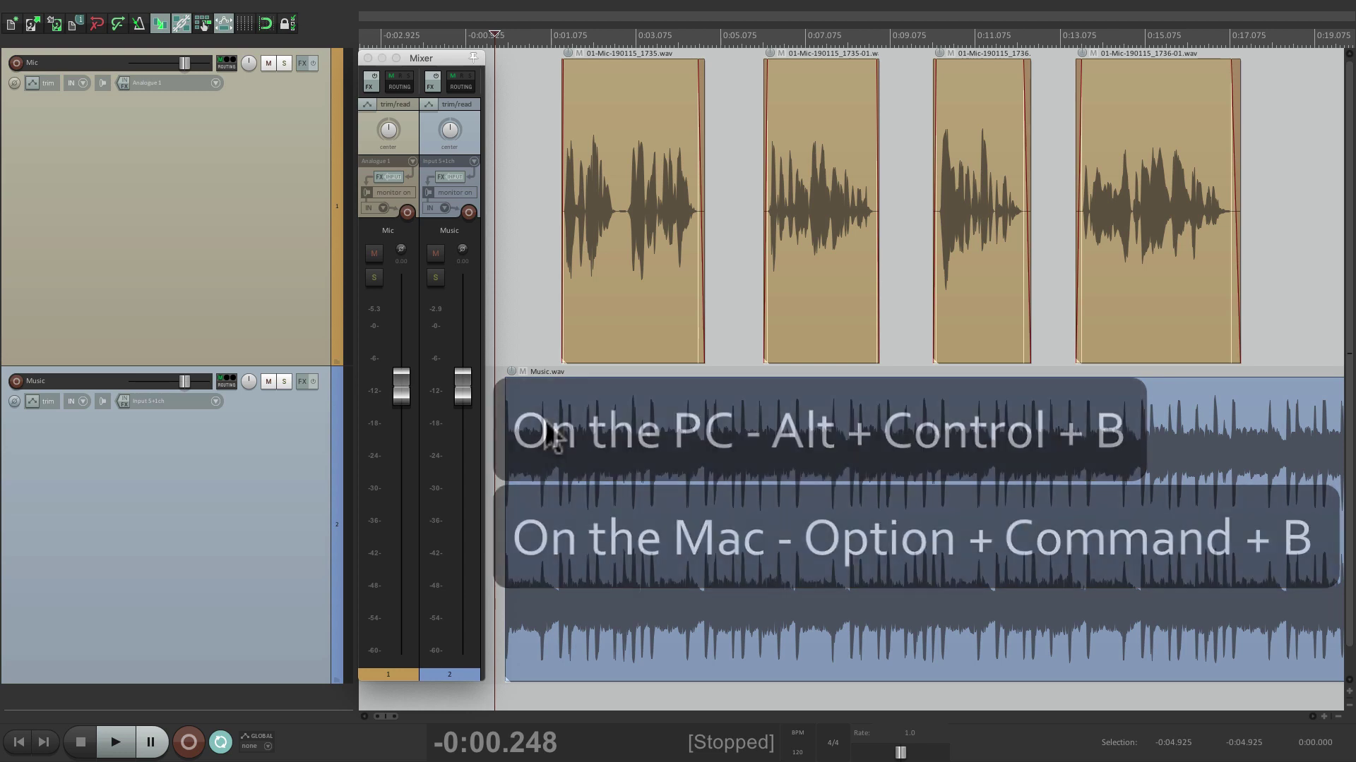
Start another live output bounce with "Save output only while playing or recording" and "Silently increment filenames to avoid overwriting" enabled, declining to overwrite the existing file.
key("alt+super+b")
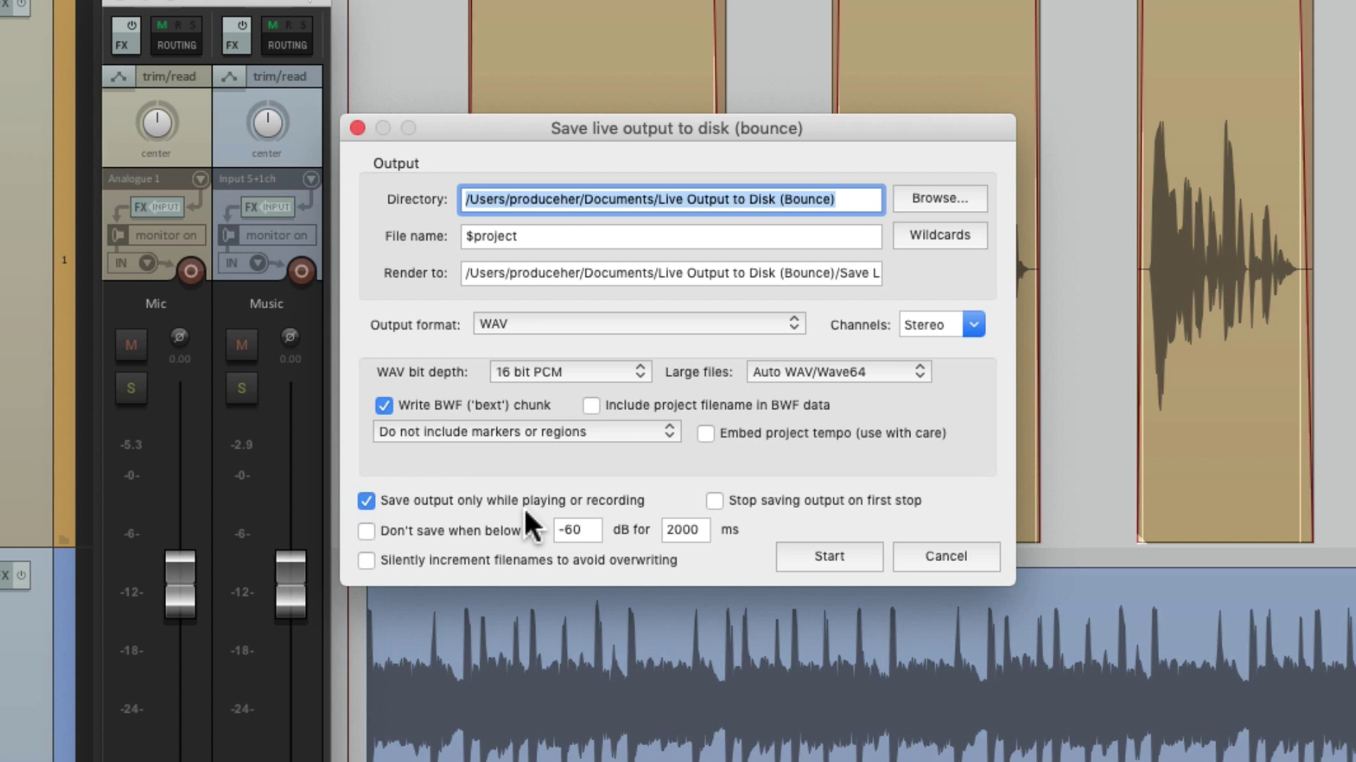
left_click(804, 555)
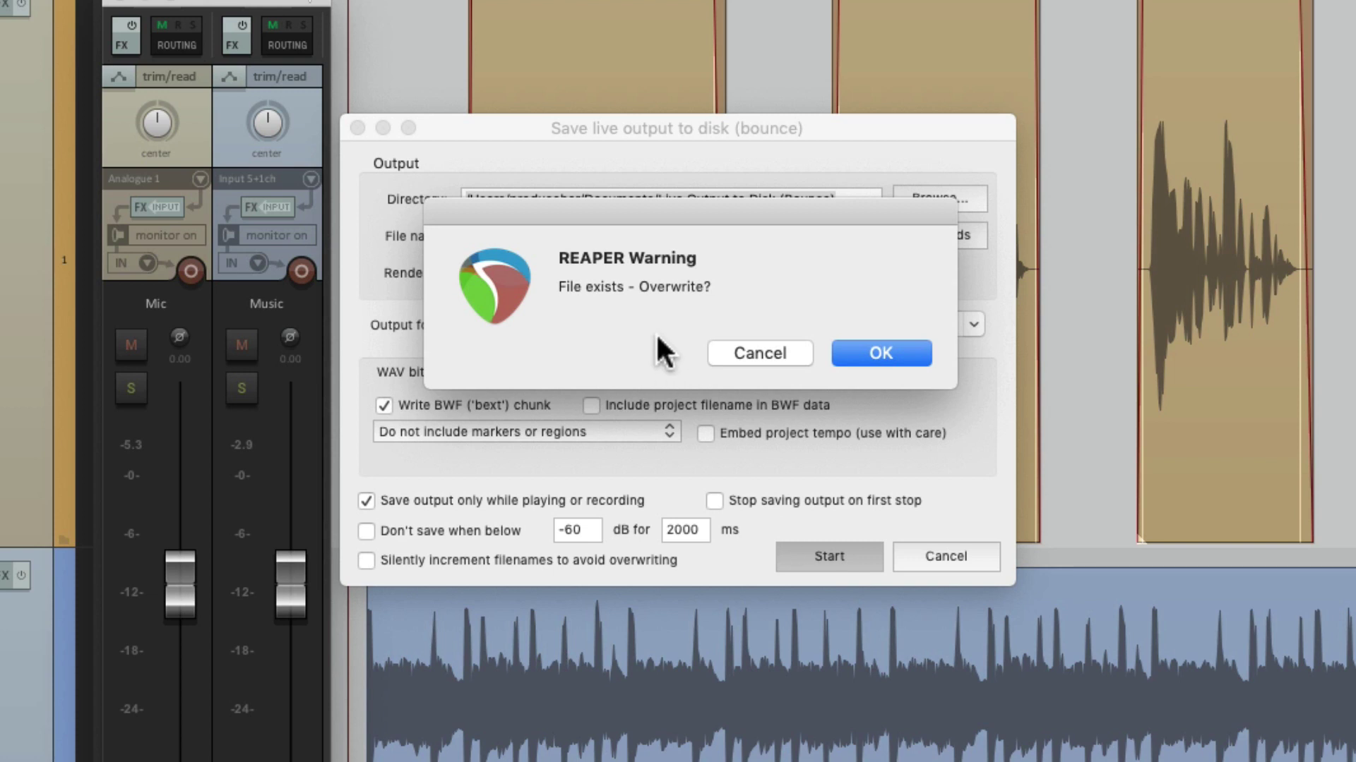
left_click(739, 355)
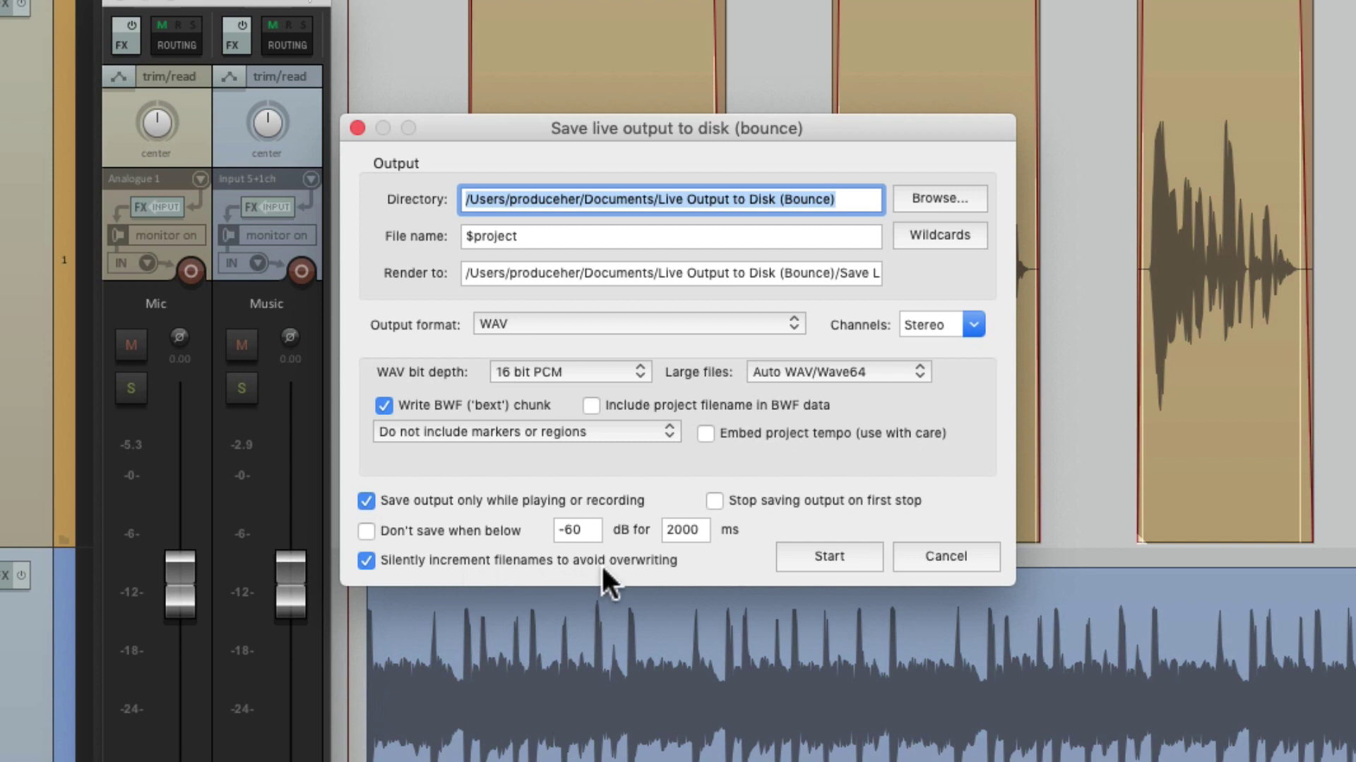
left_click(788, 558)
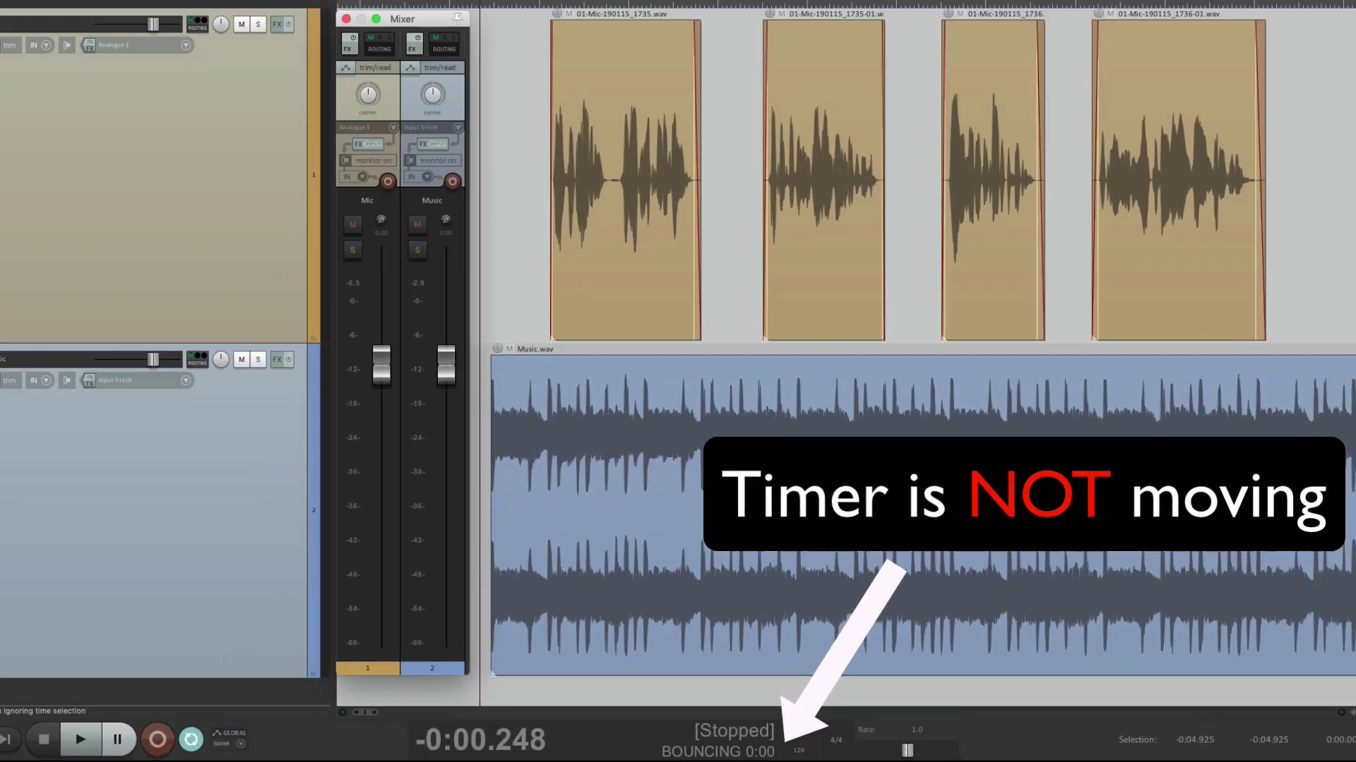
Bounce the playback while fading the Music track fully down, stop and restart playback twice, and end the bounce.
key("space")
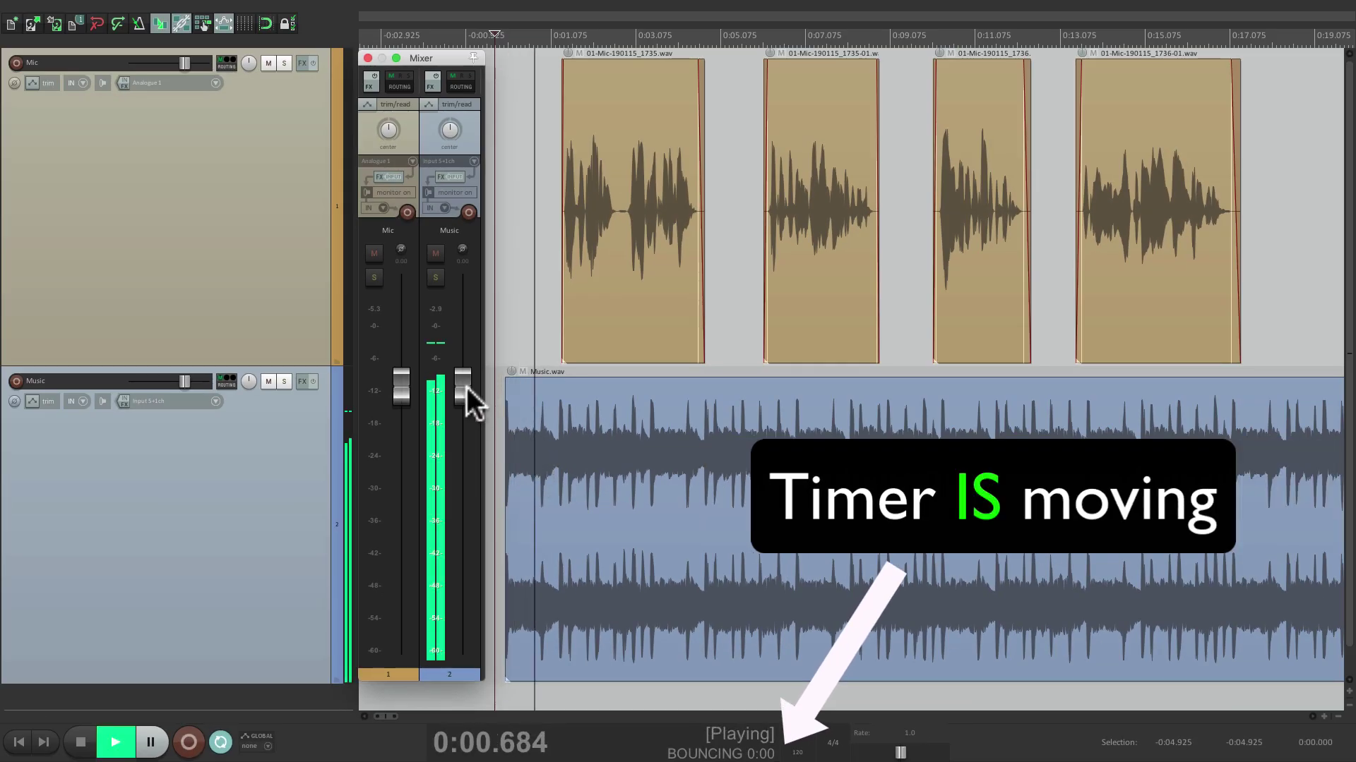
left_click_drag(463, 384, 455, 651)
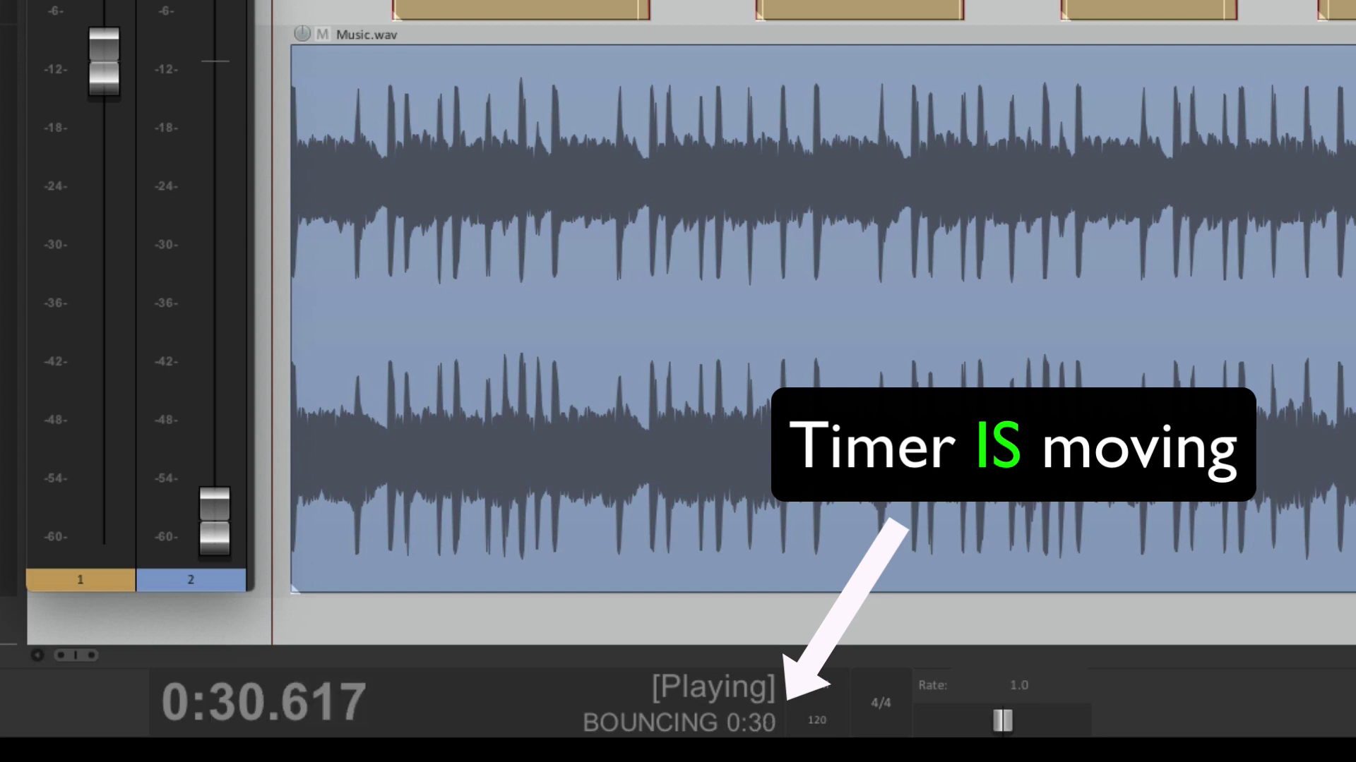
key("space")
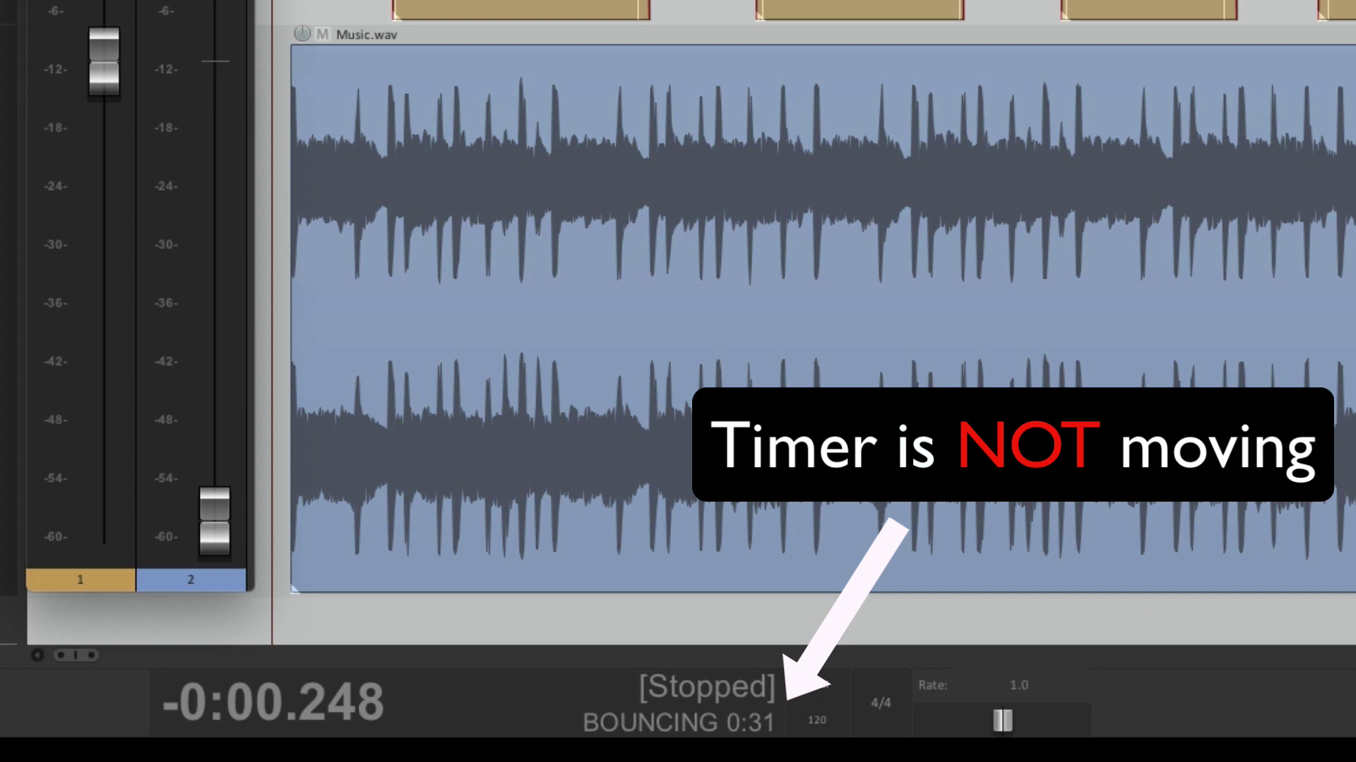
key("space")
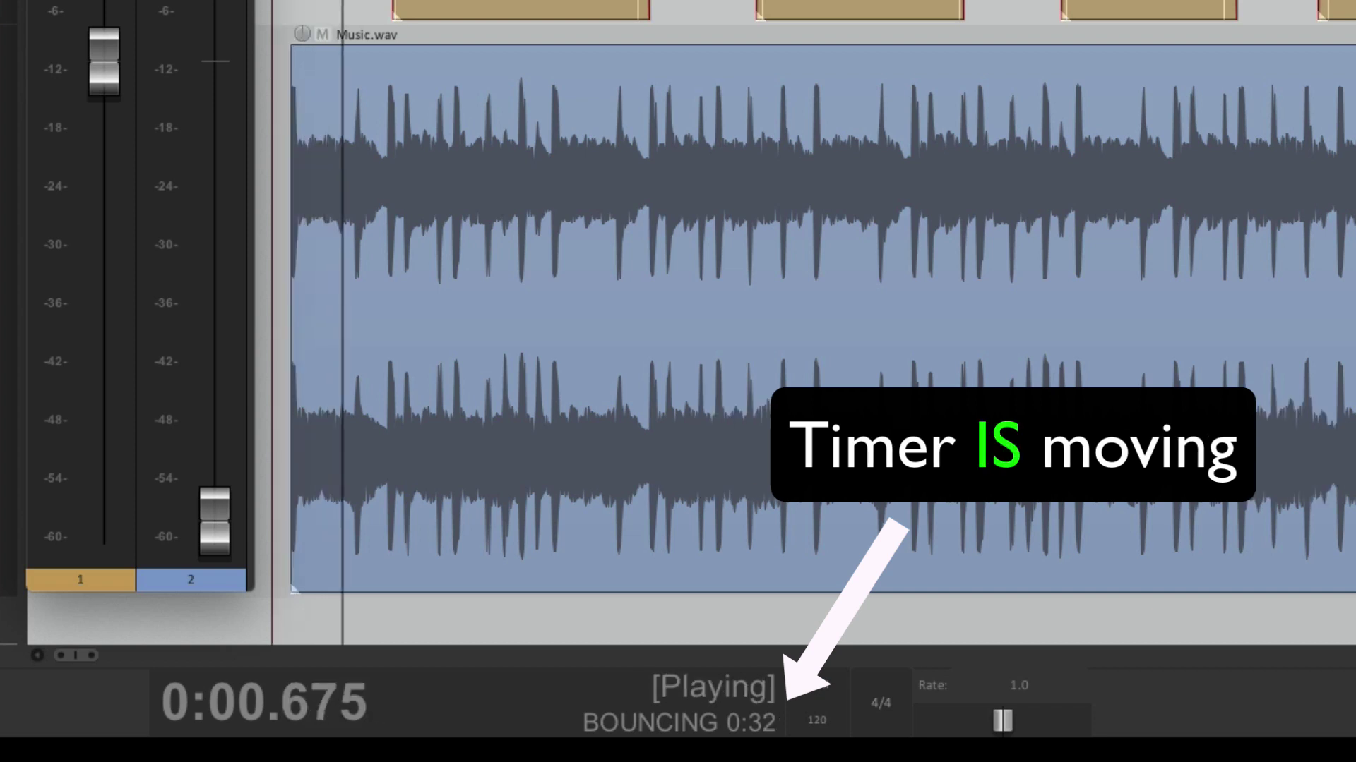
key("space")
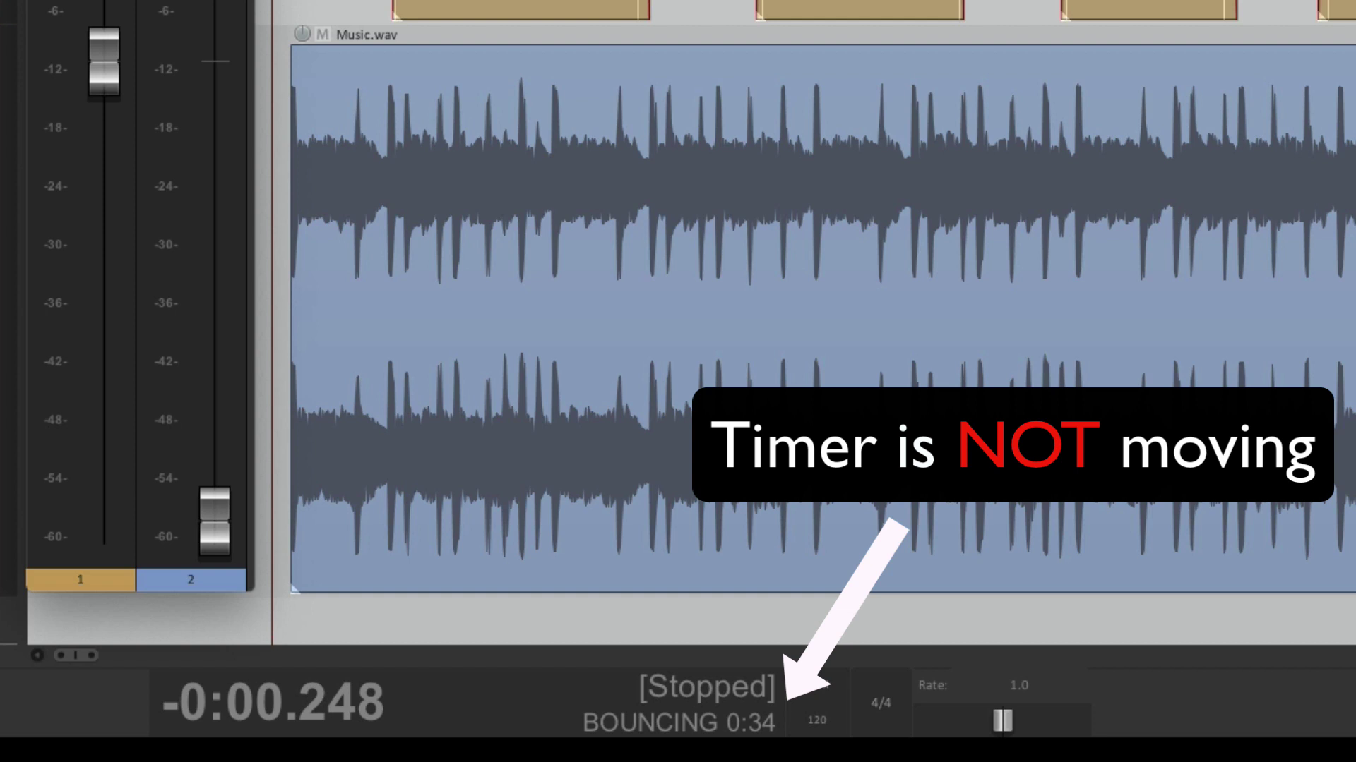
key("space")
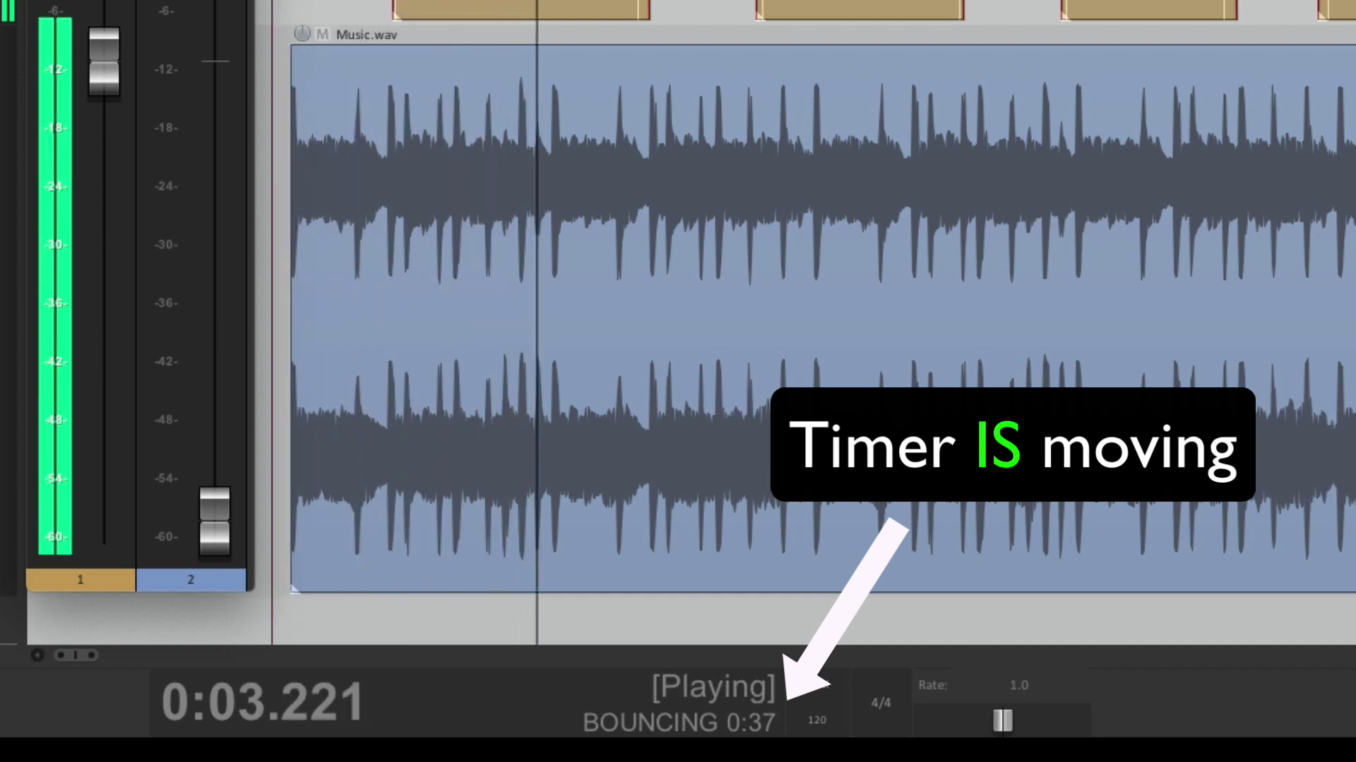
key("space")
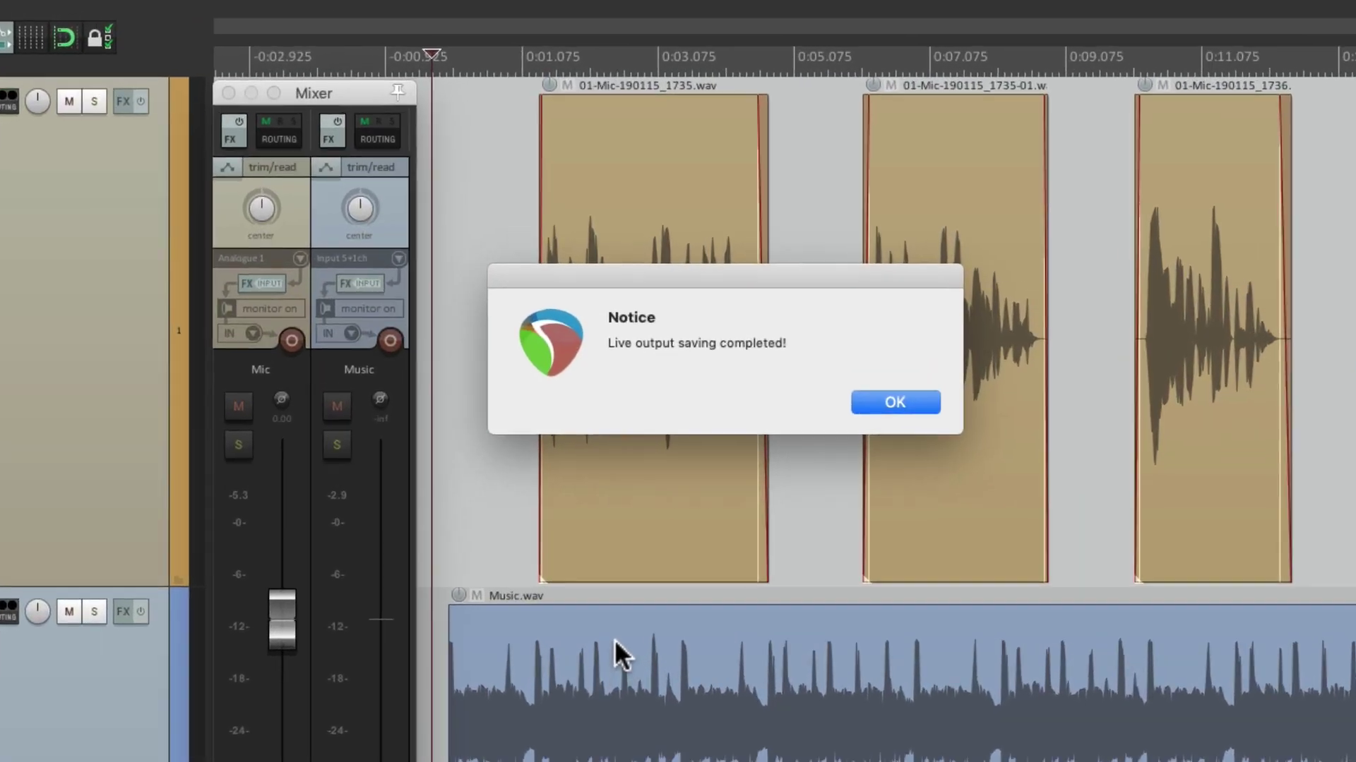
key("Return")
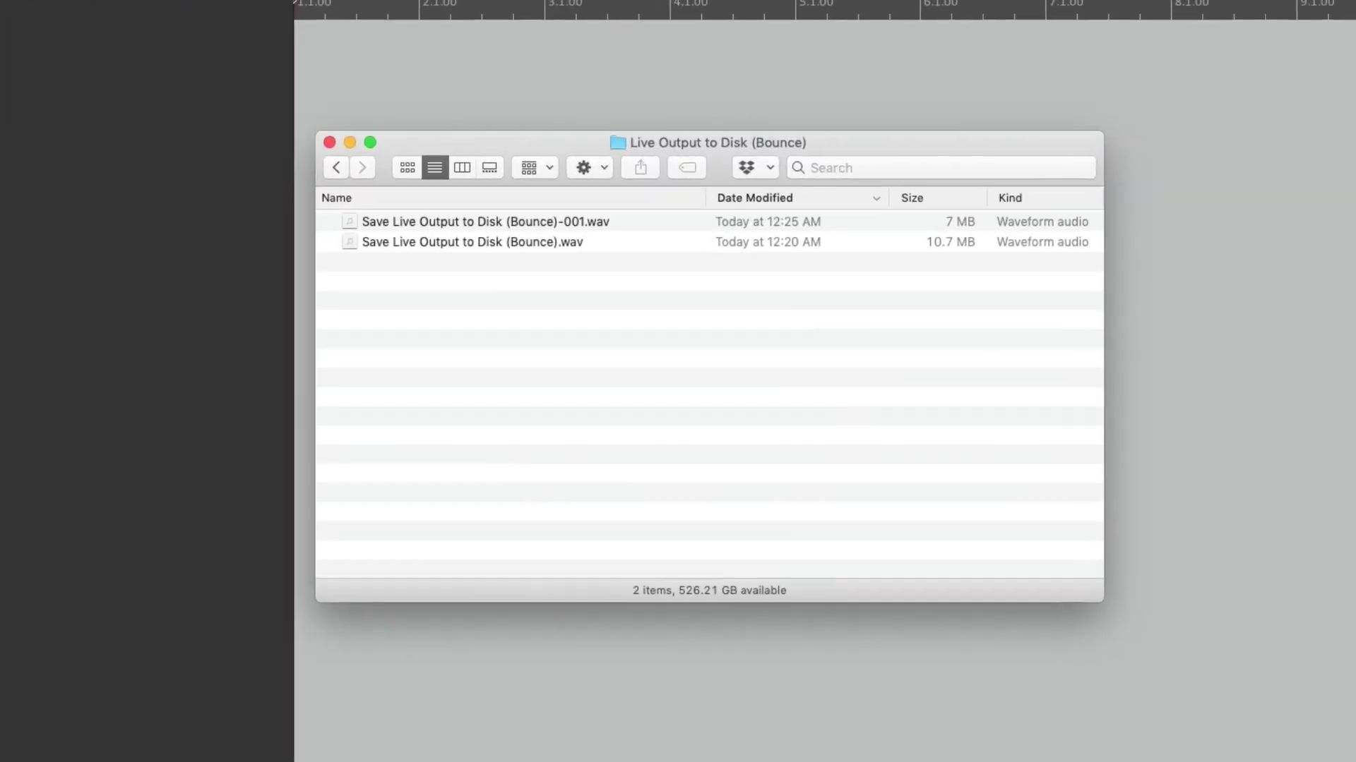
Bring "Save Live Output to Disk (Bounce)-001.wav" from Finder into the unsaved REAPER project on a new track.
left_click(643, 228)
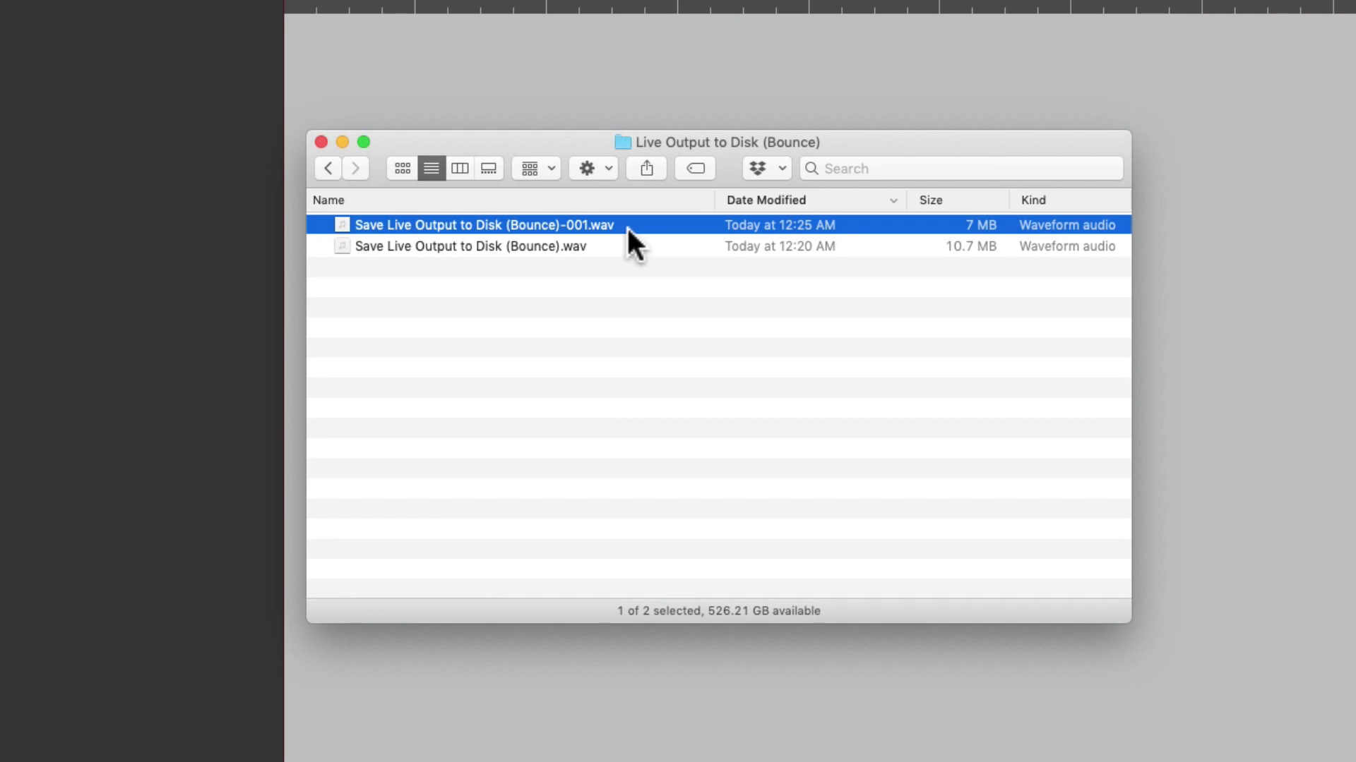
left_click(621, 247)
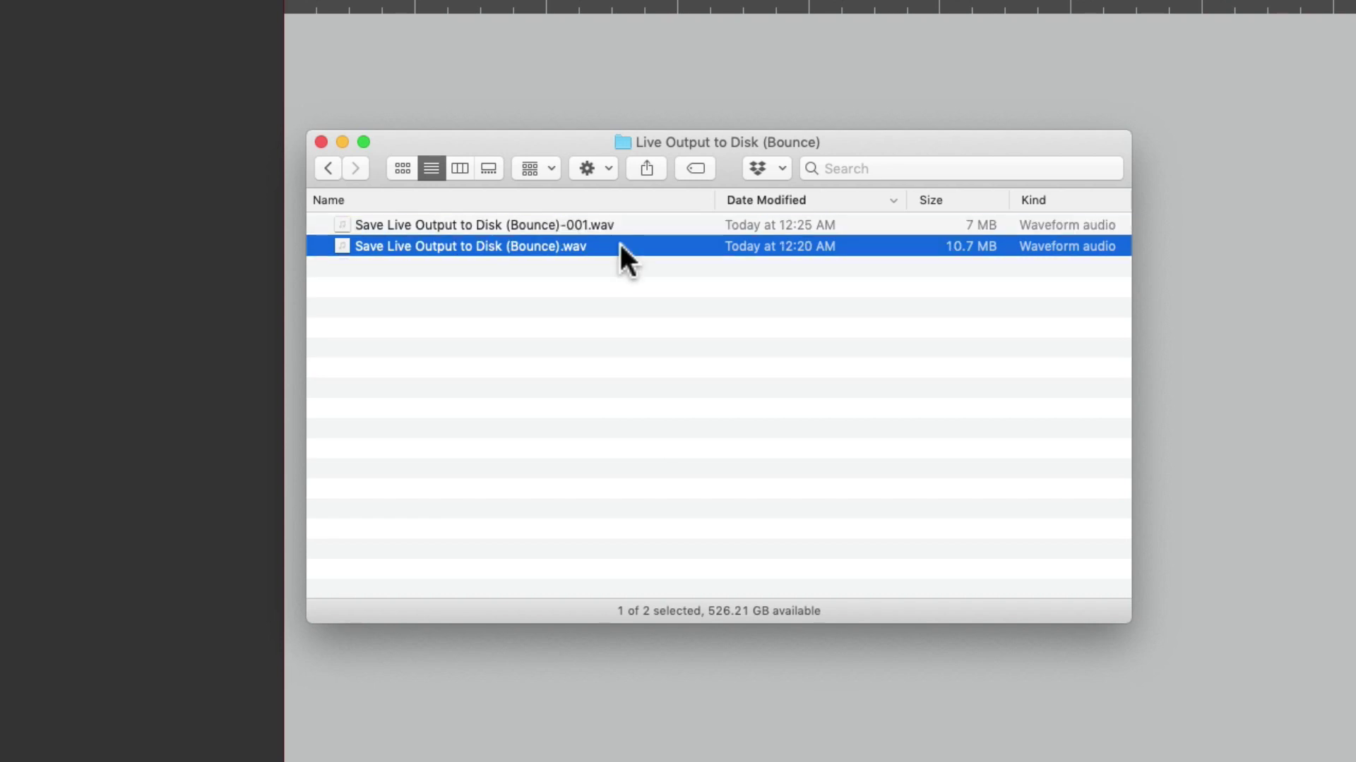
left_click(635, 226)
left_click_drag(426, 220, 269, 455)
left_click(268, 457)
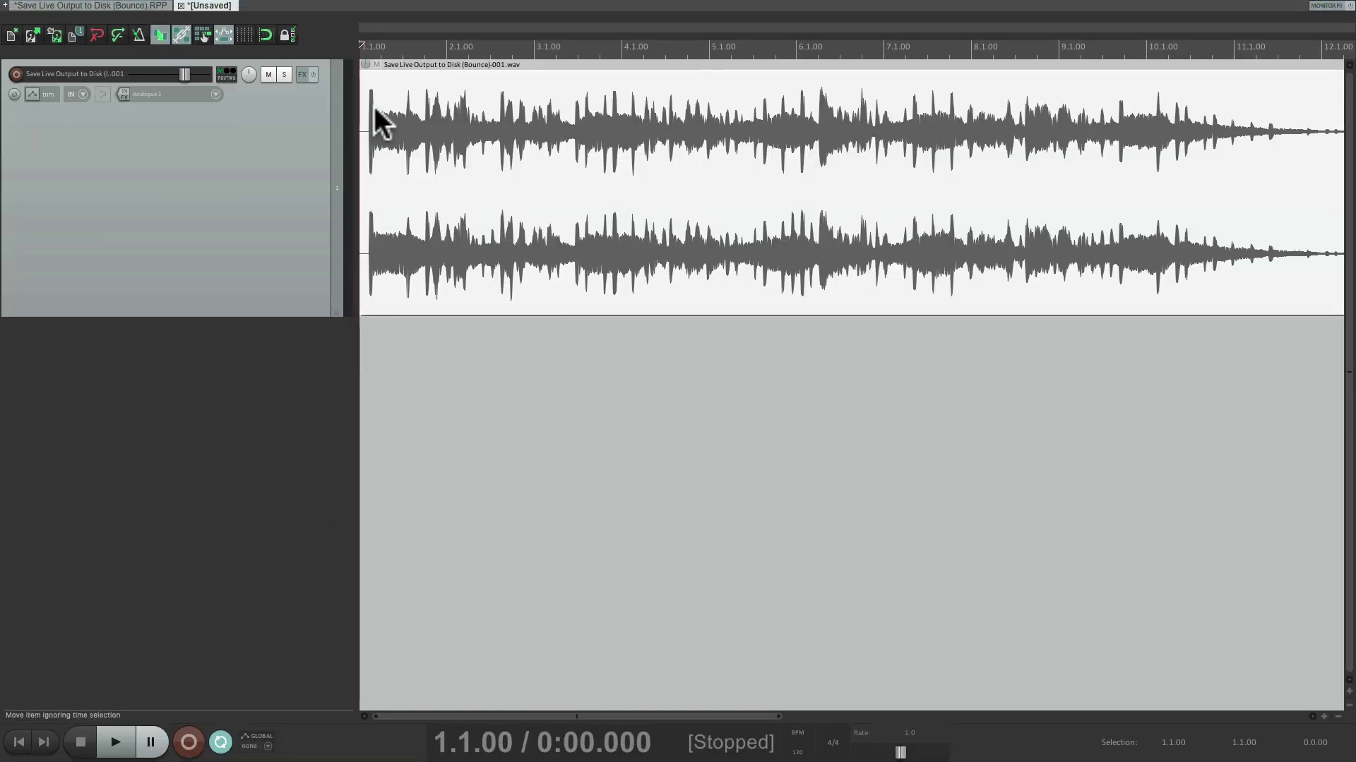
Play the beginning of the -001 bounce and examine its waveform through the fade-out and the restarted sections.
key("space")
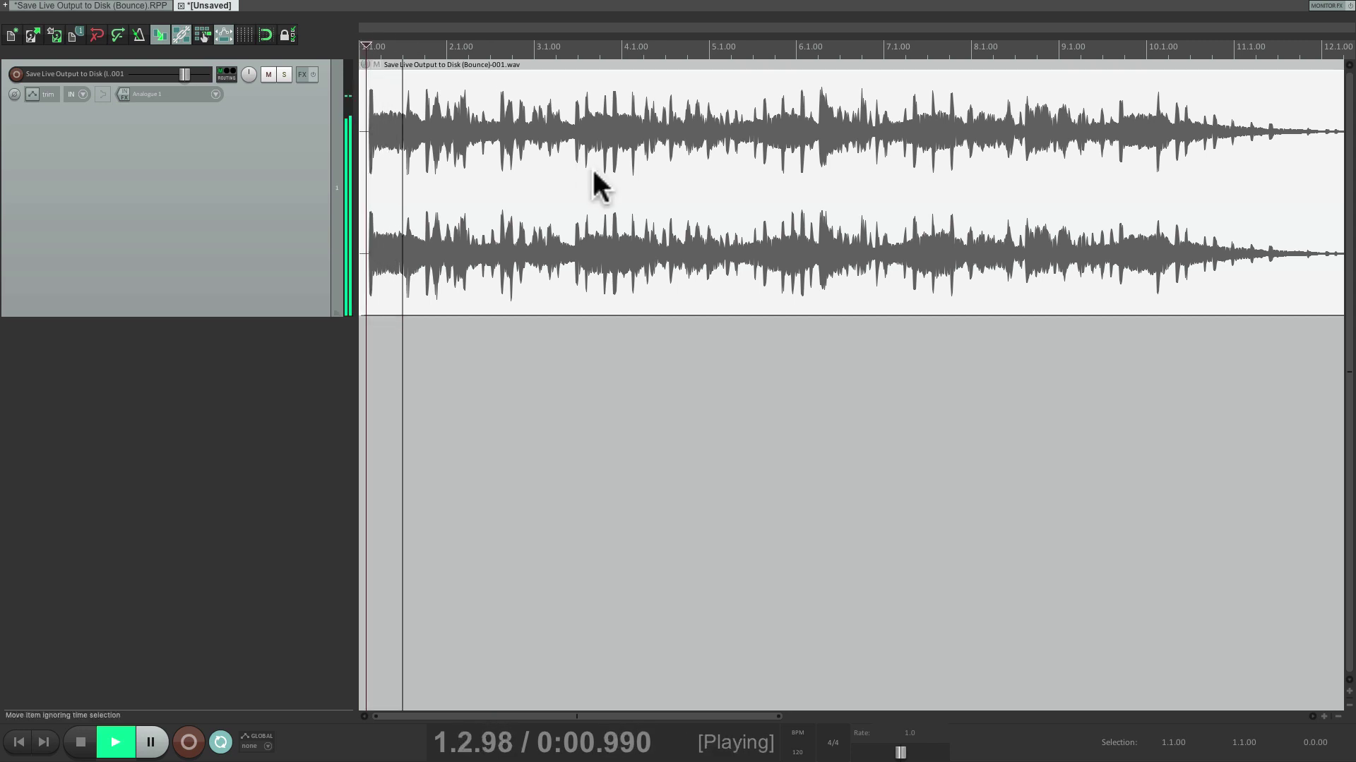
key("space")
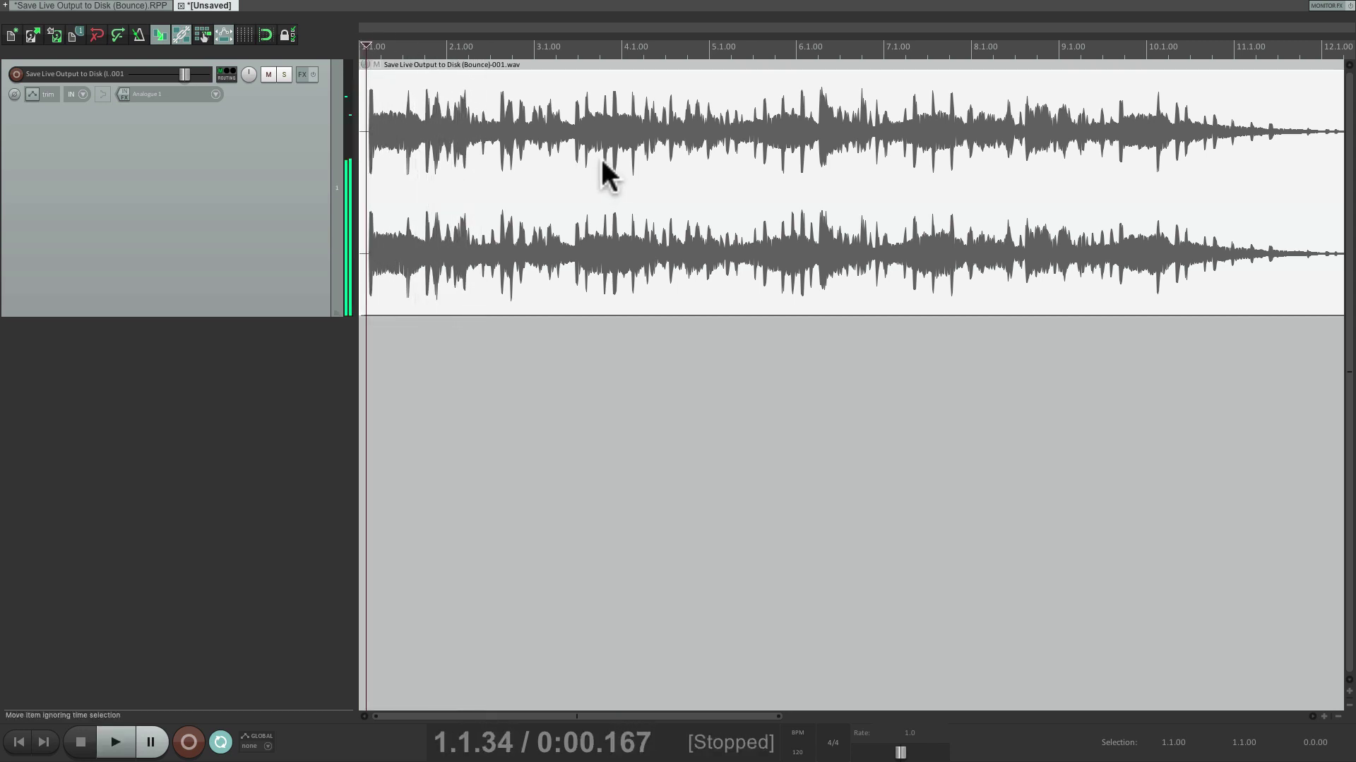
scroll(602, 162, "right", 10)
scroll(798, 170, "right", 7)
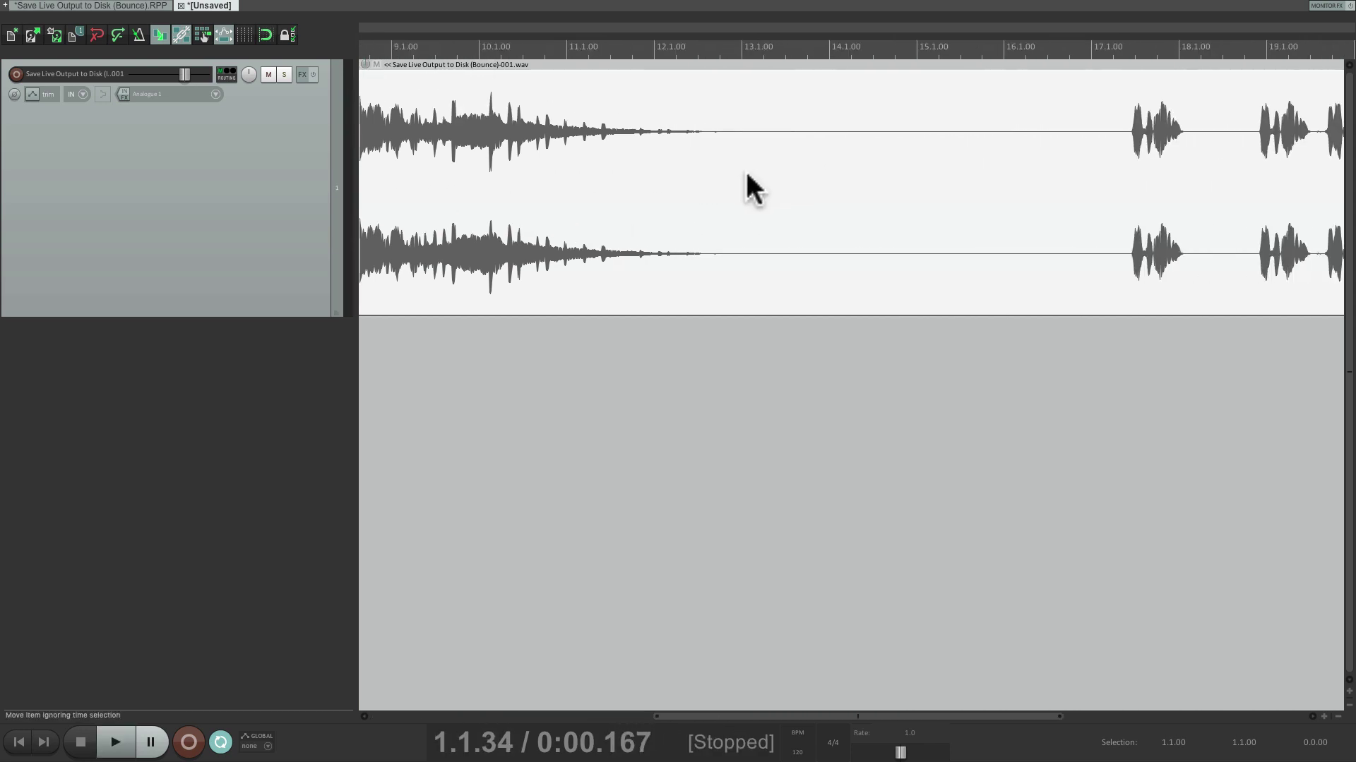
scroll(678, 163, "right", 13)
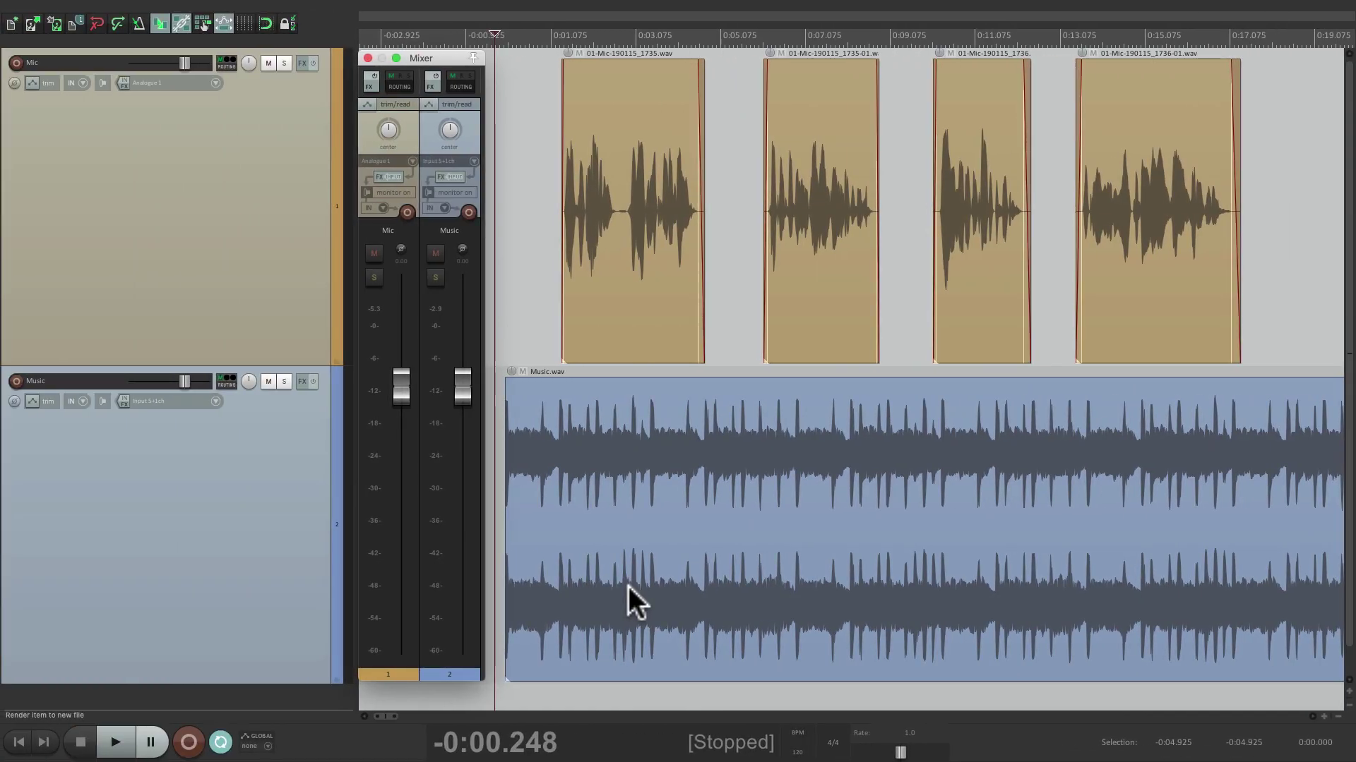
Bounce the live output with "Stop saving output on first stop" enabled, fading the Music track fully down before stopping playback.
key("super+alt+r")
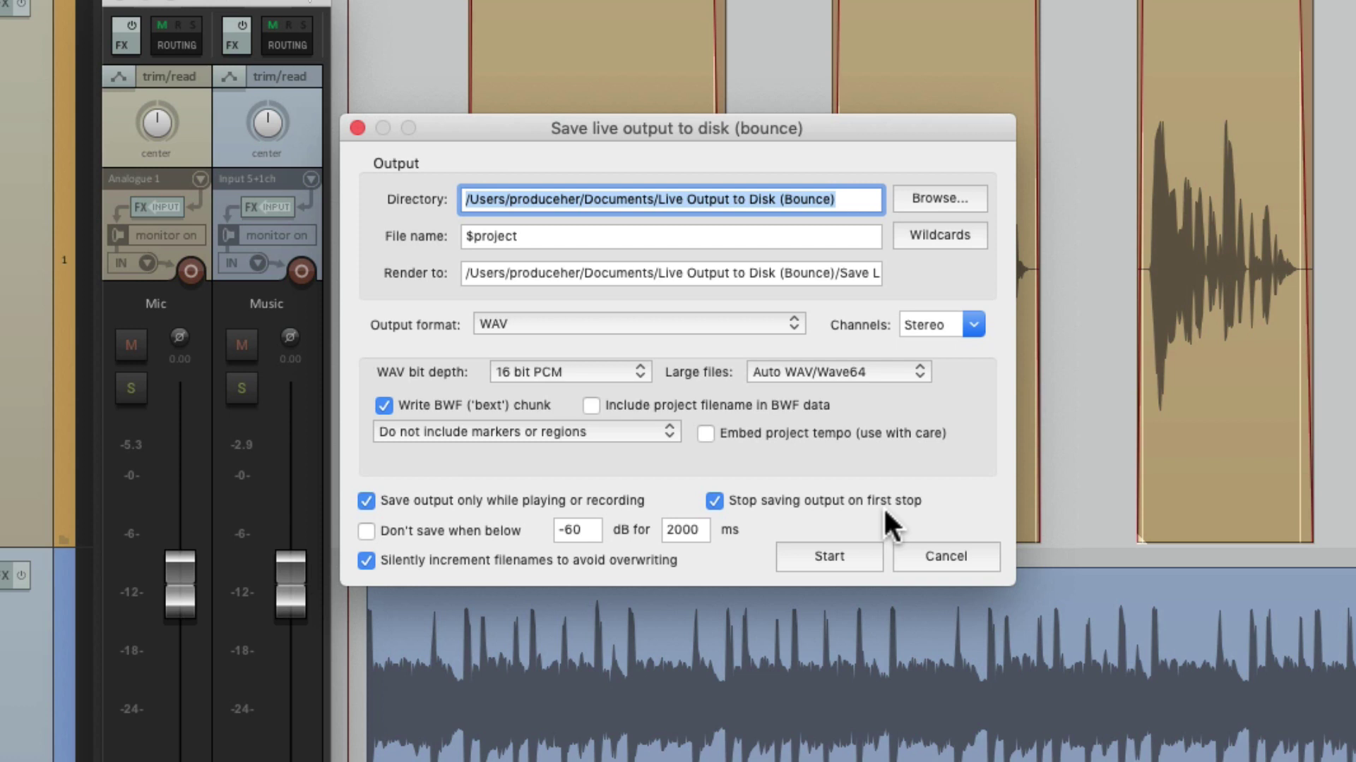
left_click(822, 556)
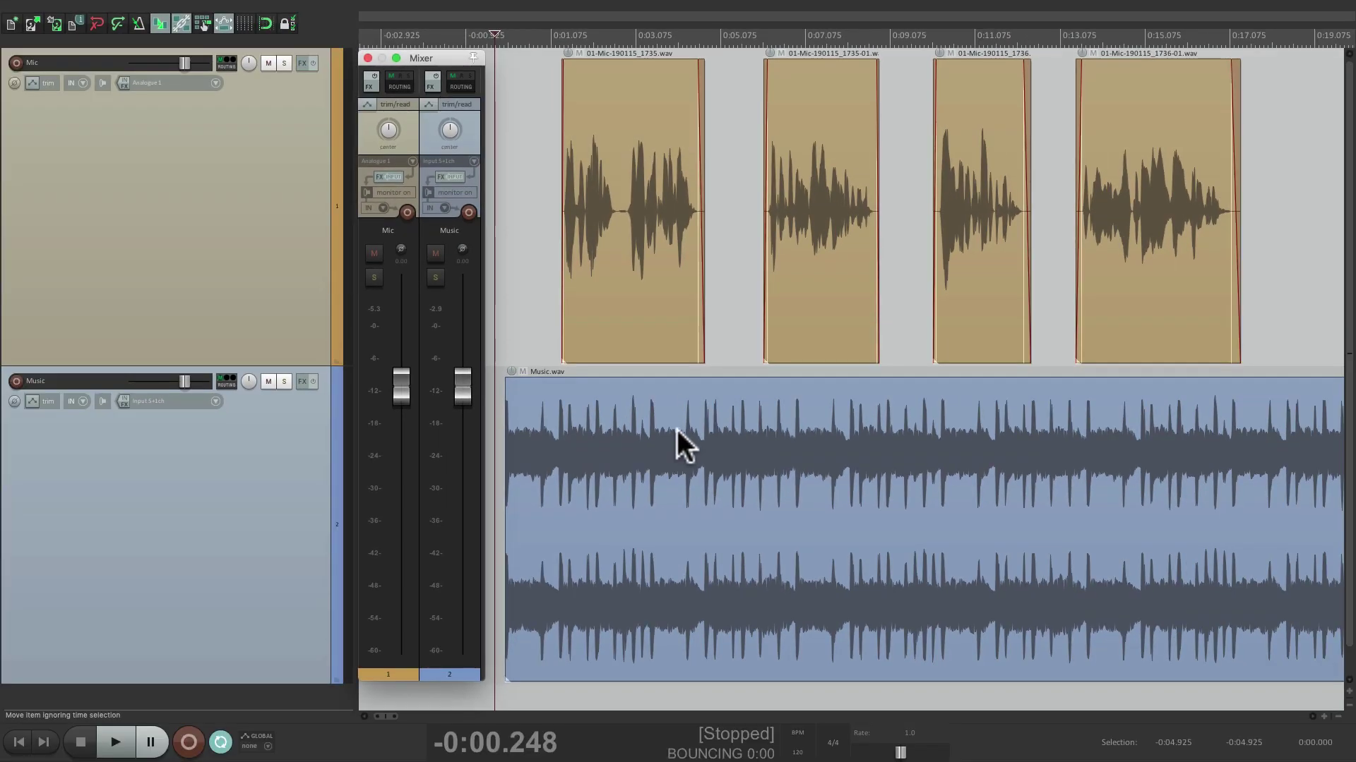
key("space")
left_click_drag(466, 393, 454, 650)
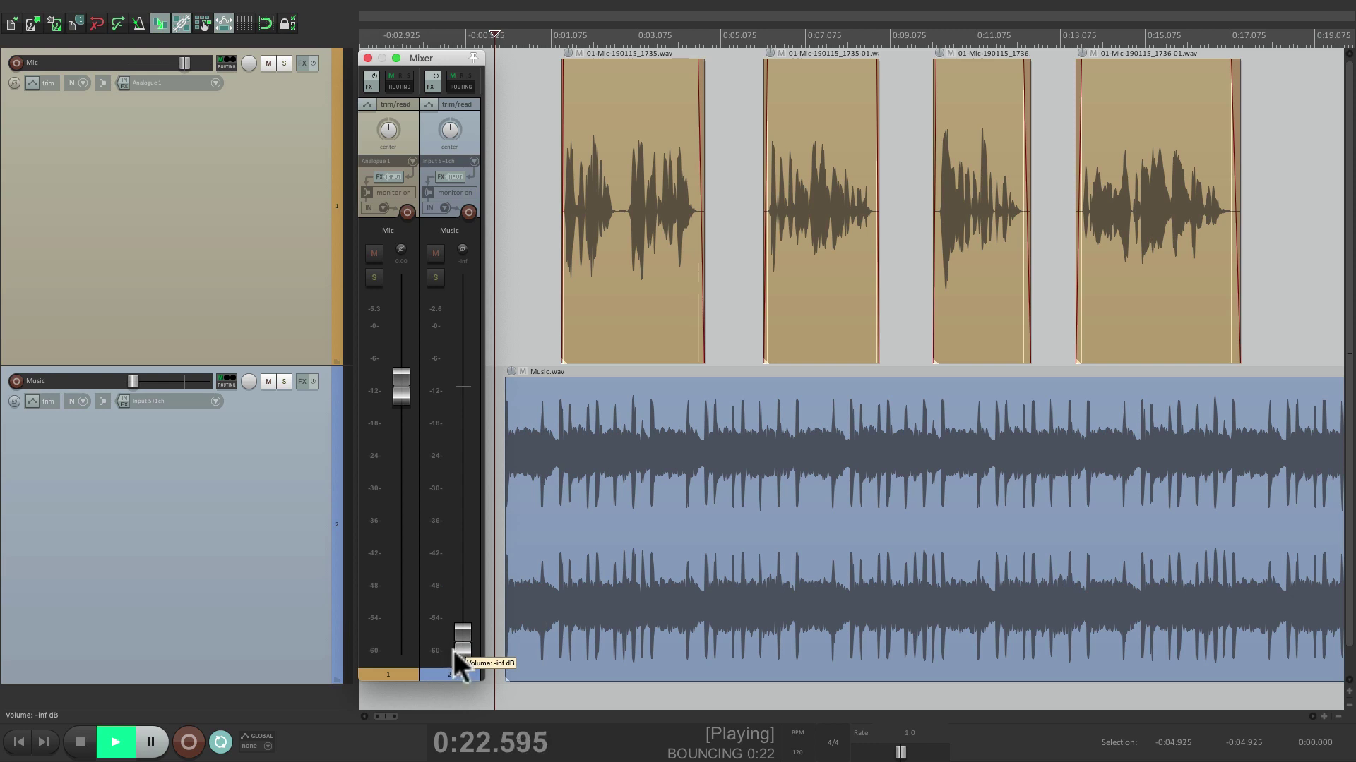
key("space")
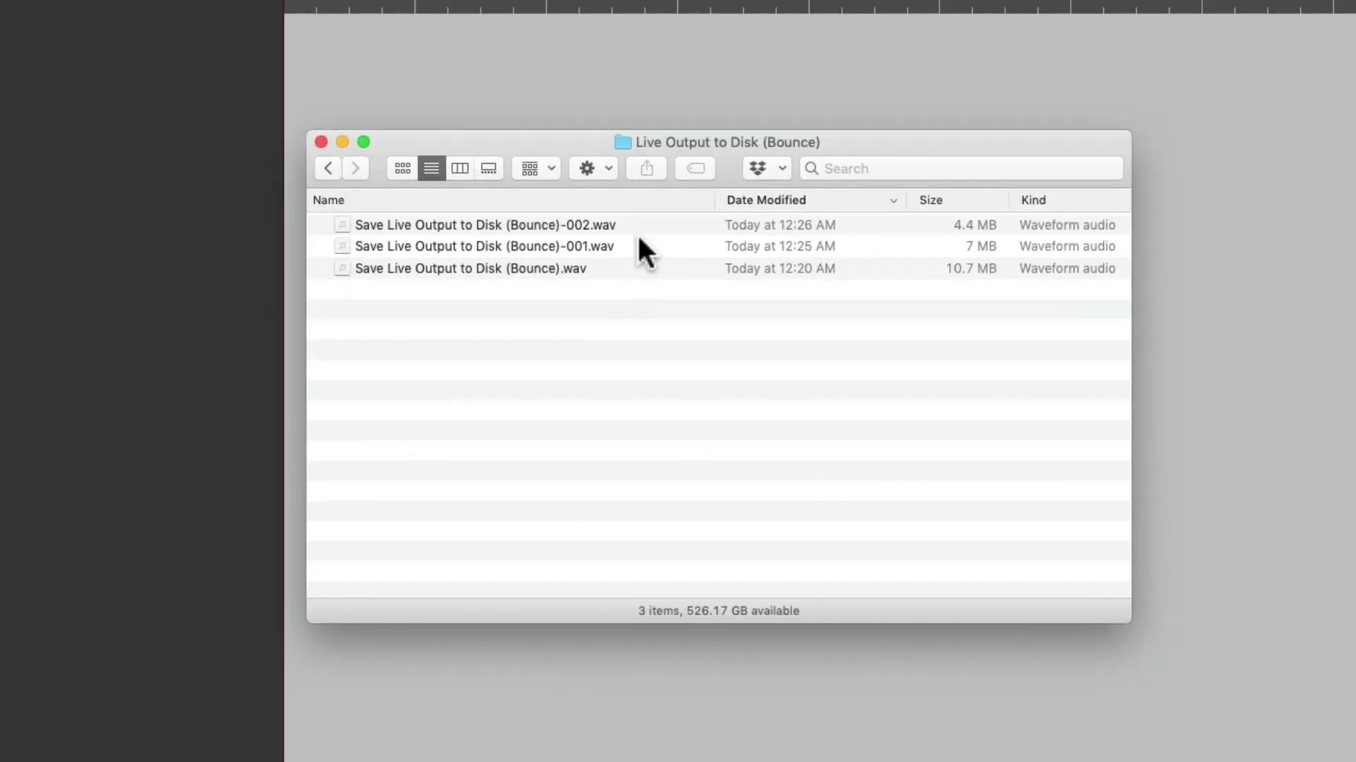
Bring "Save Live Output to Disk (Bounce)-002.wav" from Finder into the unsaved REAPER project and check where the recording ends.
left_click(637, 228)
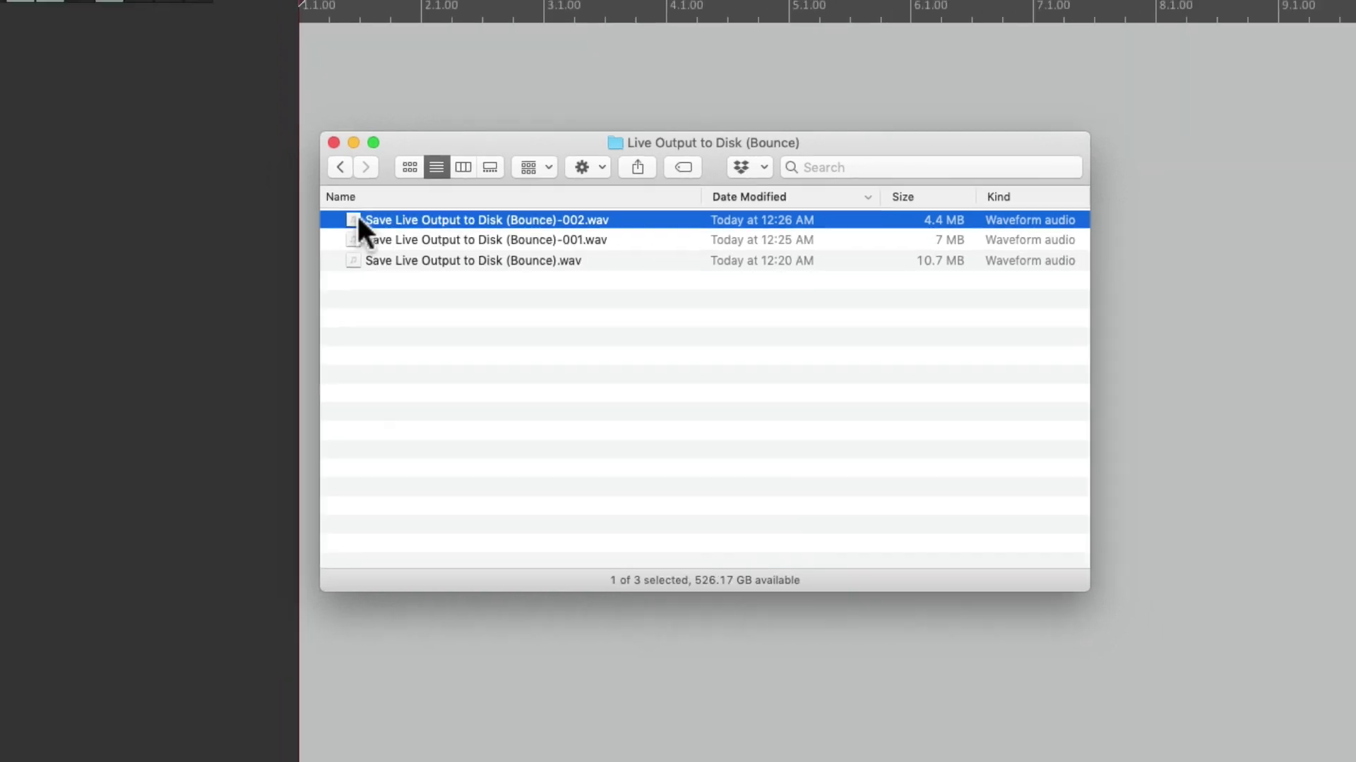
left_click_drag(365, 221, 247, 417)
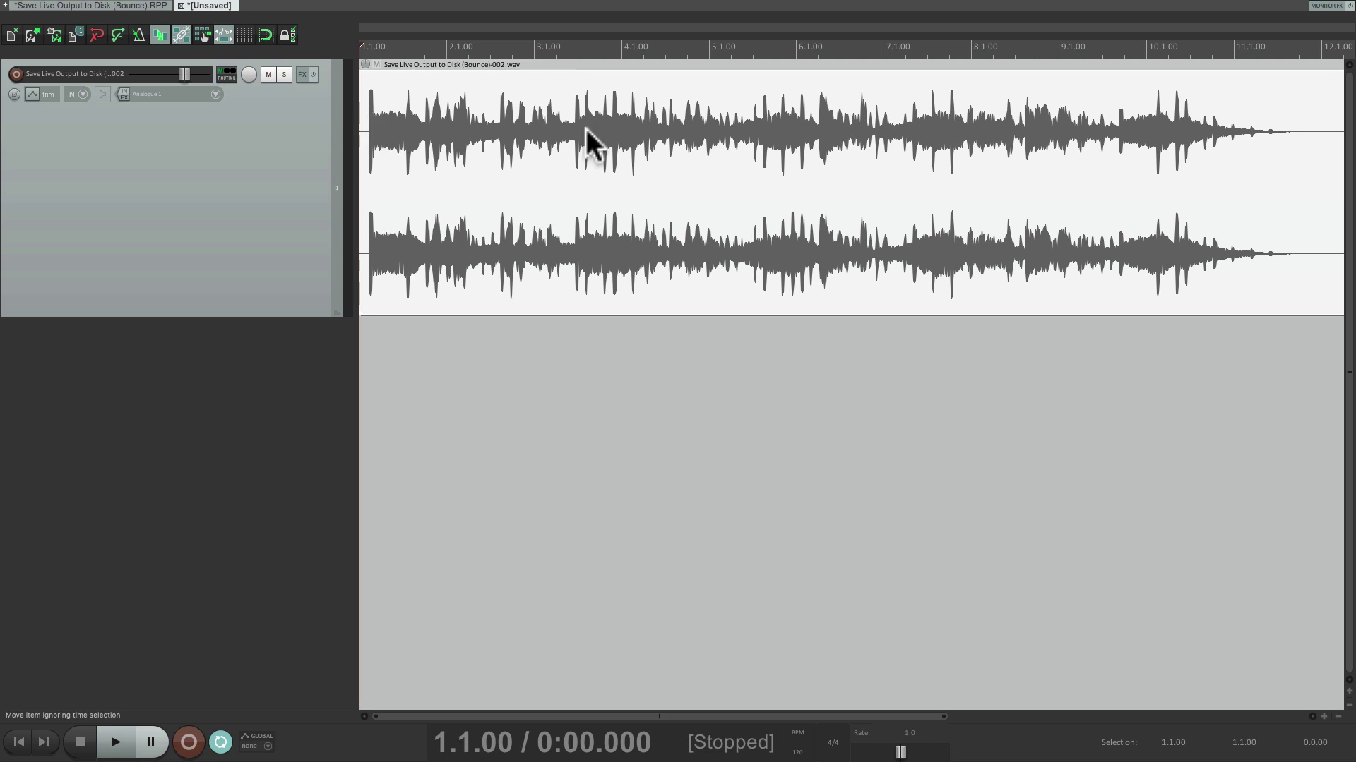
scroll(590, 136, "right", 5)
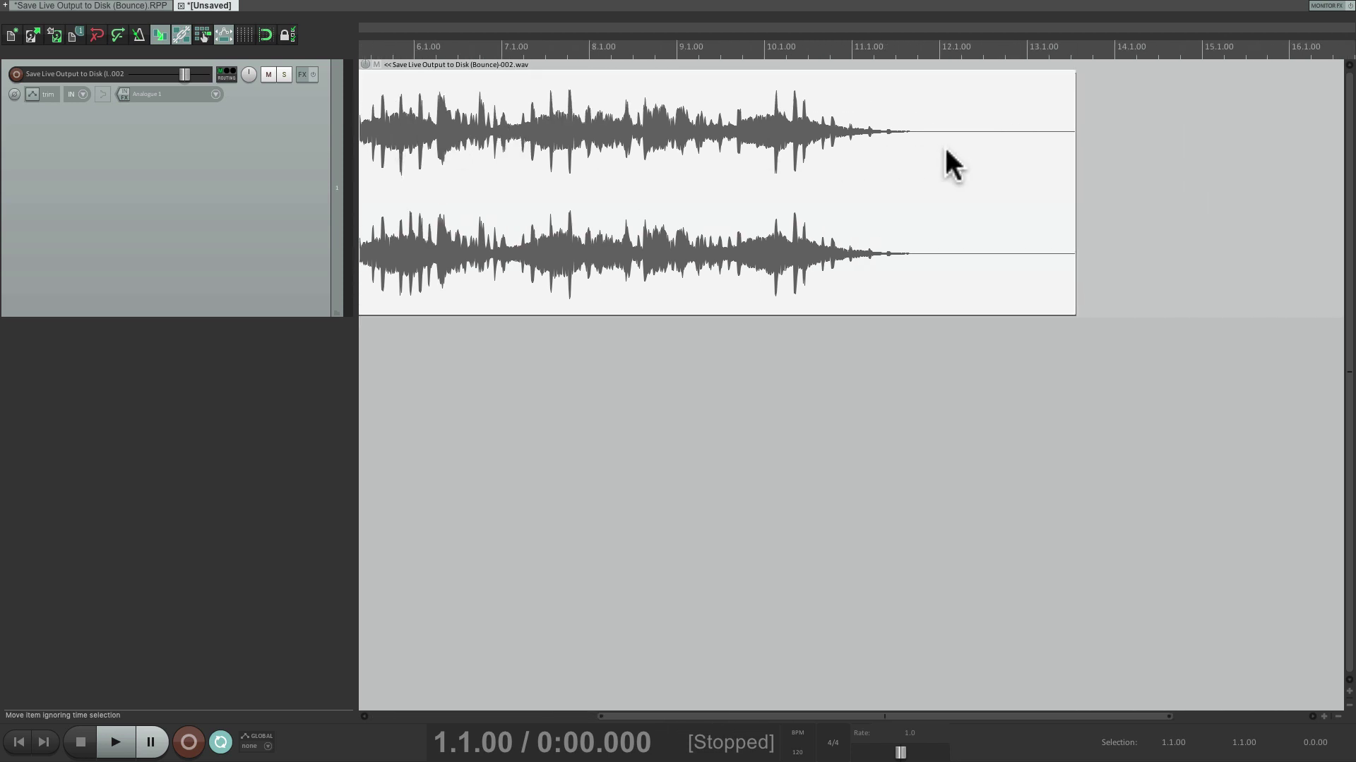
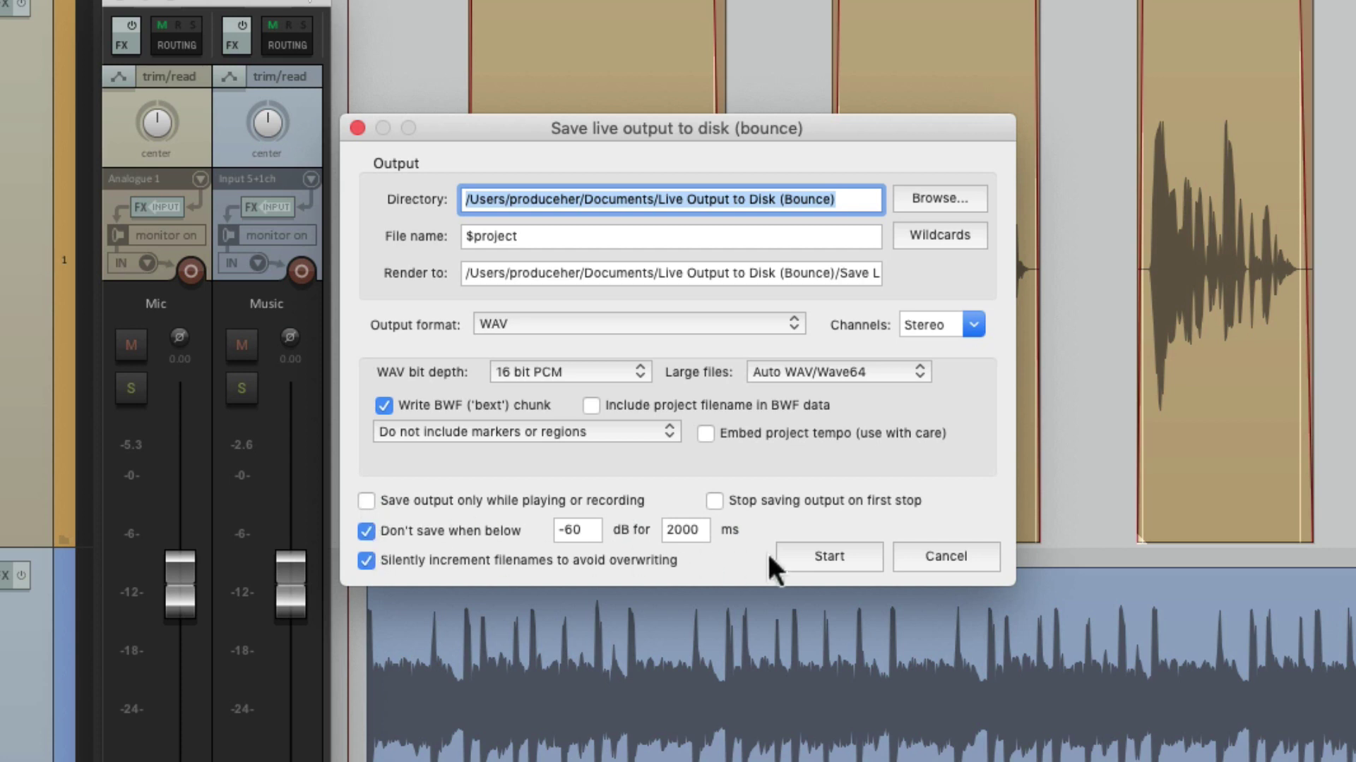
Start a bounce with only "Don't save when below" -60 dB for 2000 ms and silent filename incrementing enabled, and fade the Music track fully down during playback.
left_click(819, 556)
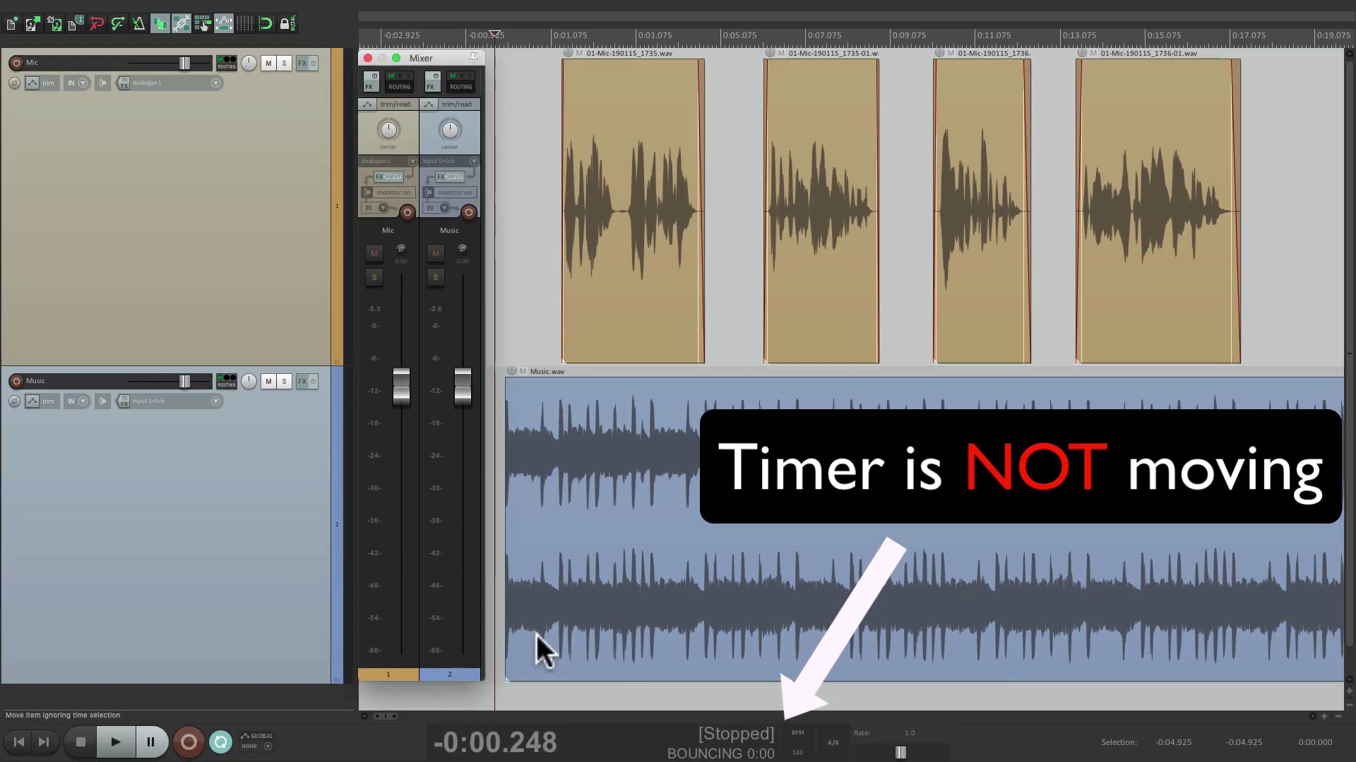
key("space")
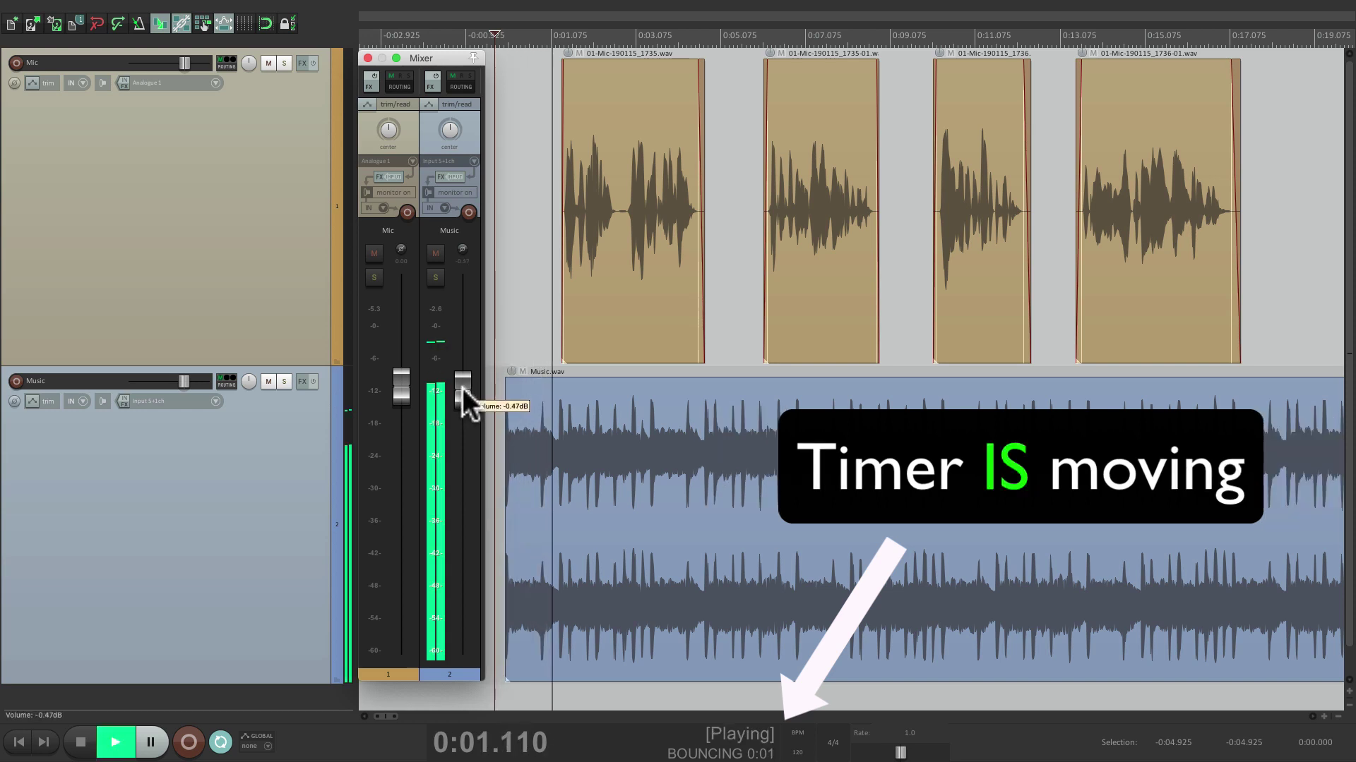
left_click_drag(463, 388, 463, 644)
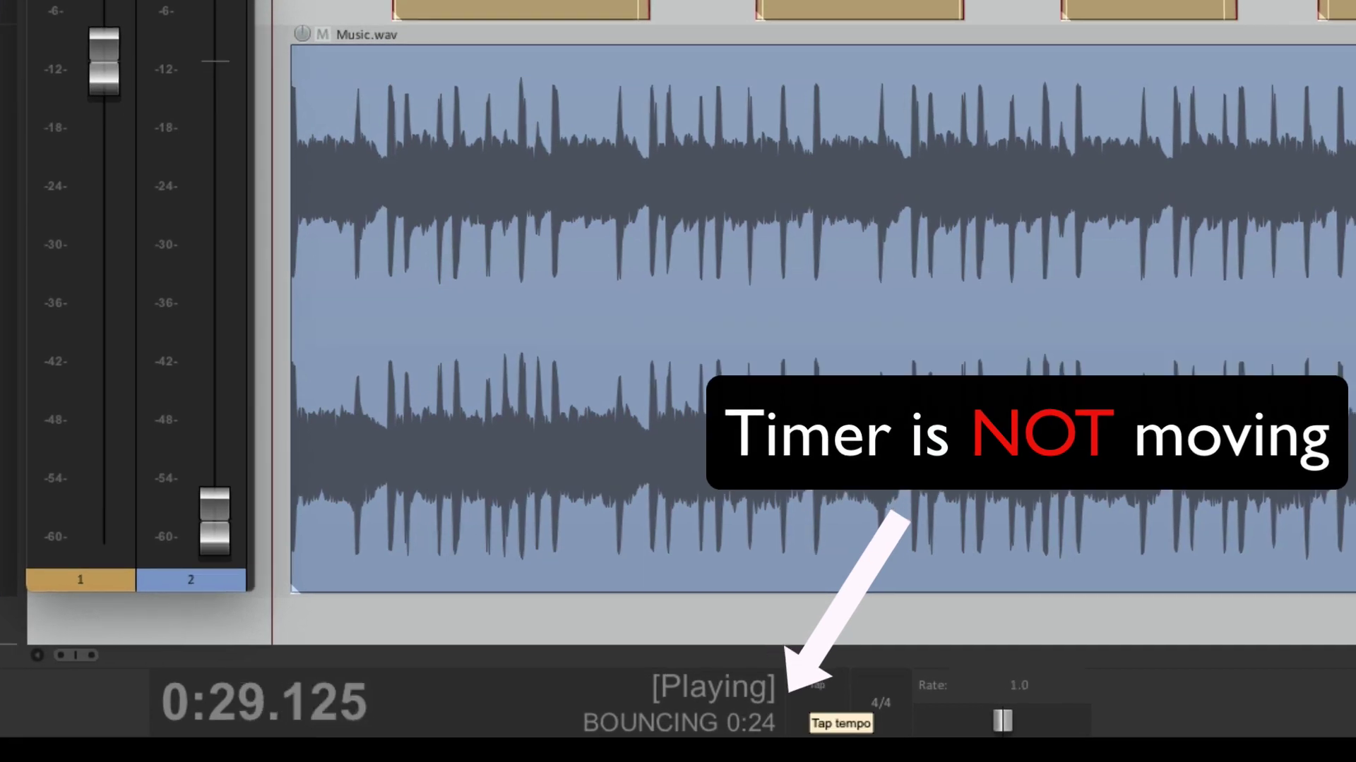
Stop and replay the project from the start with the bounce still running, stop playback, and select "Save Live Output to Disk (Bounce)-003.wav" in Finder.
key("space")
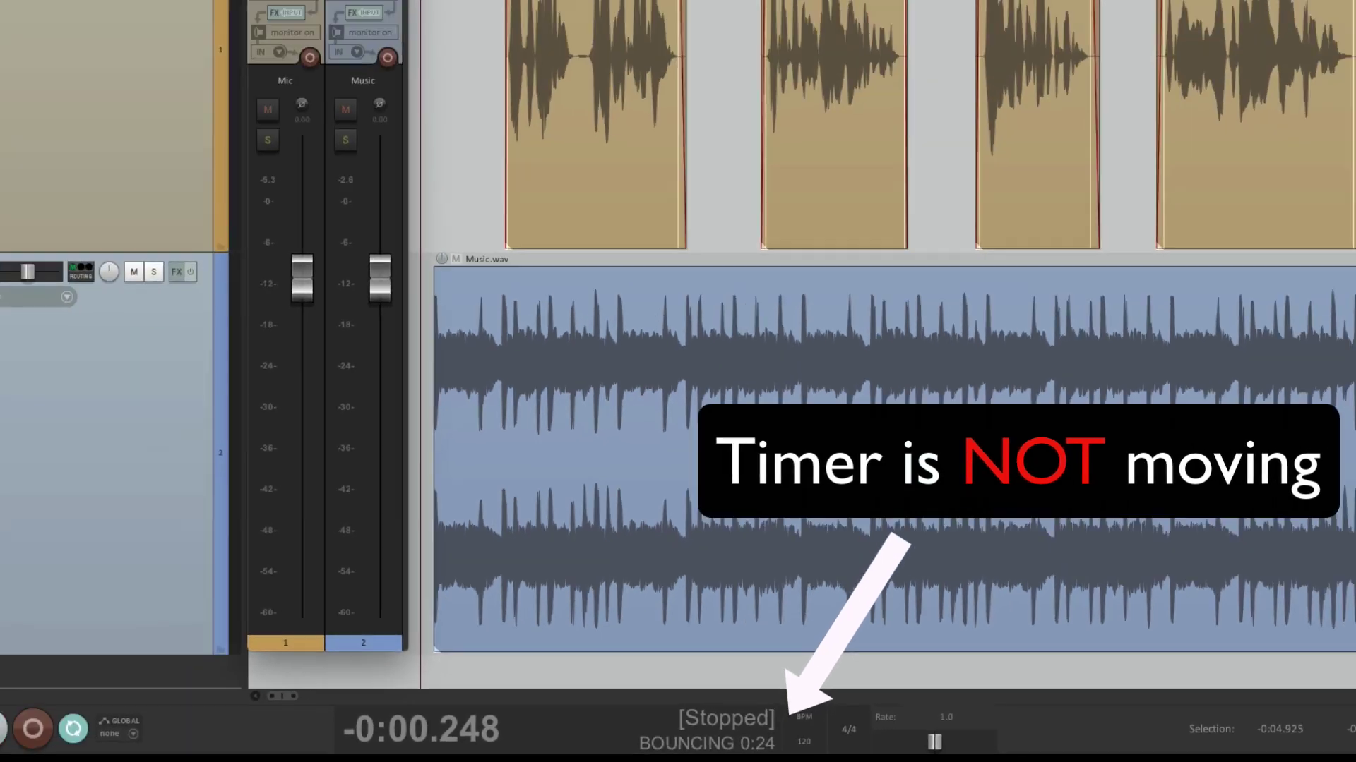
key("space")
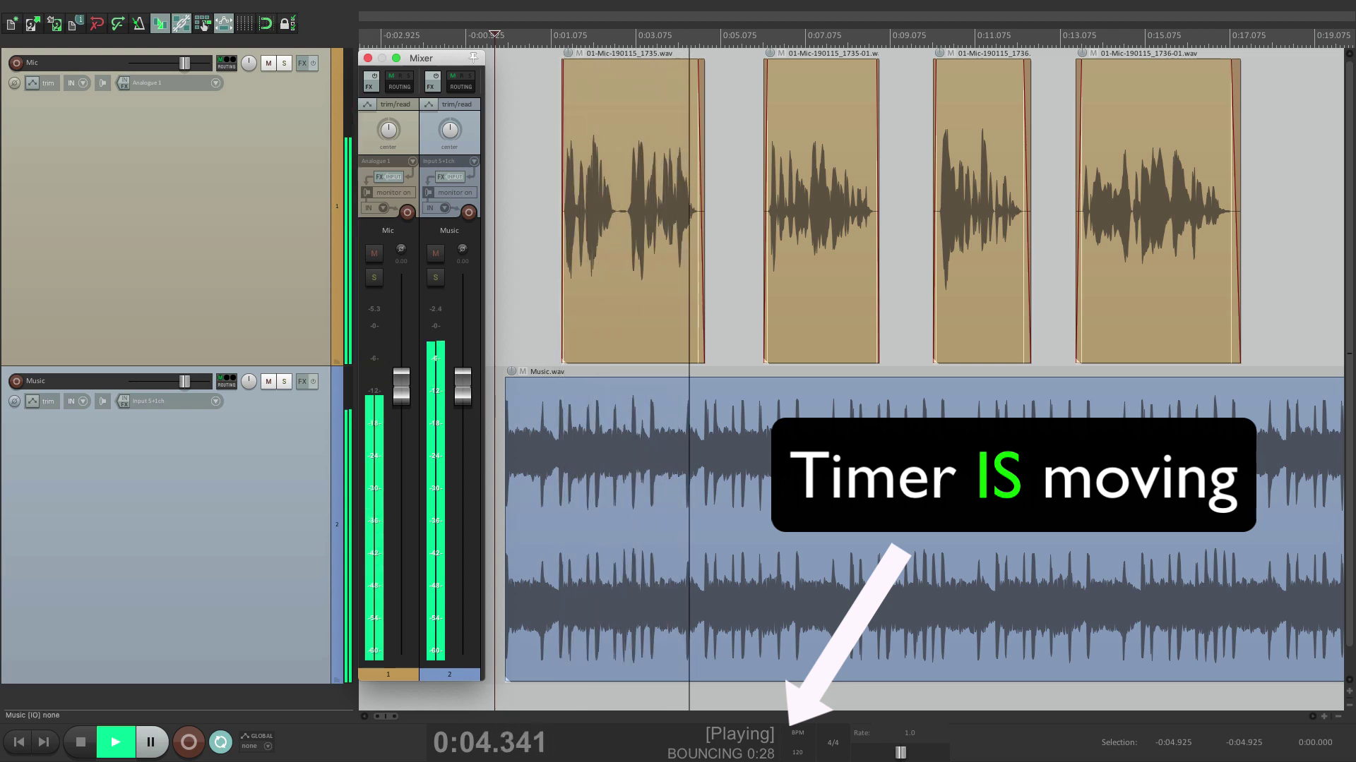
key("space")
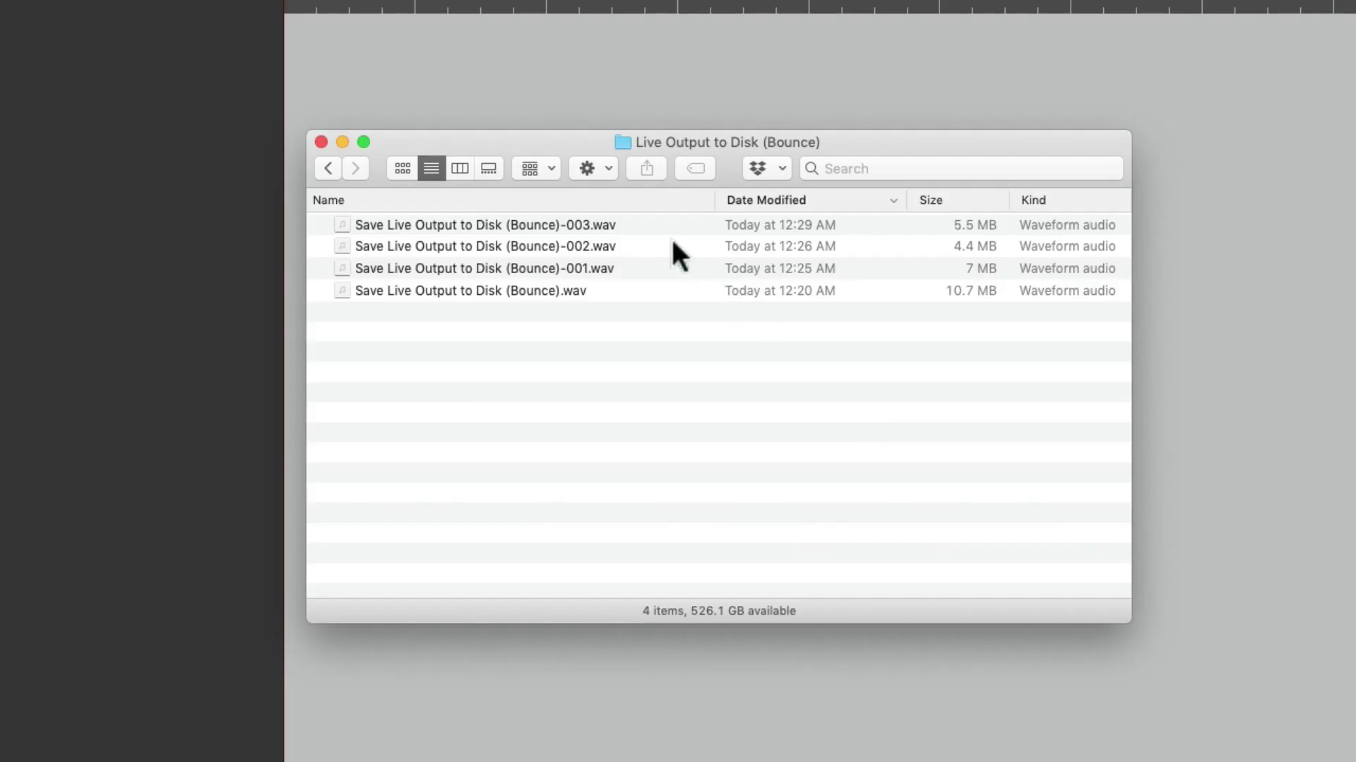
left_click(656, 225)
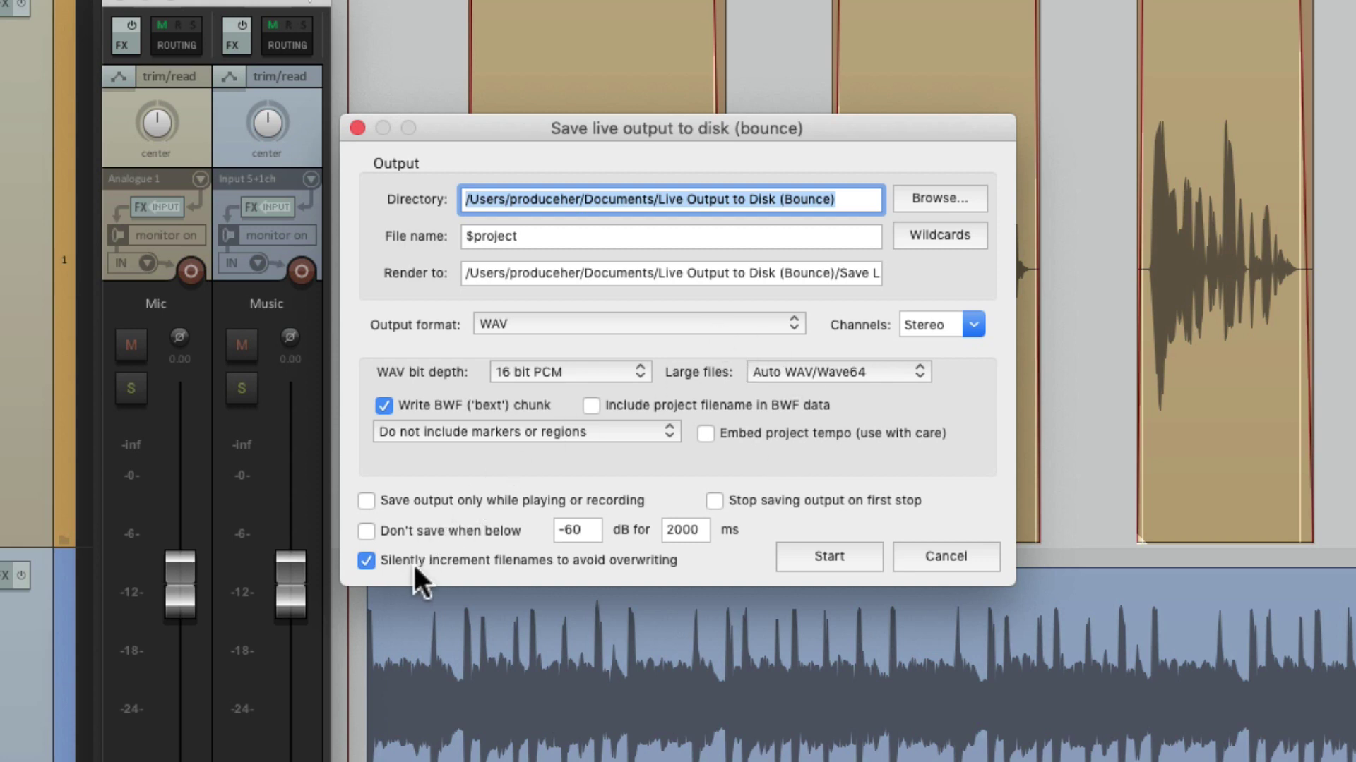
Cancel the bounce settings, filter the action list by "live", and select the action that saves live output using the most recent bounce settings.
left_click(904, 558)
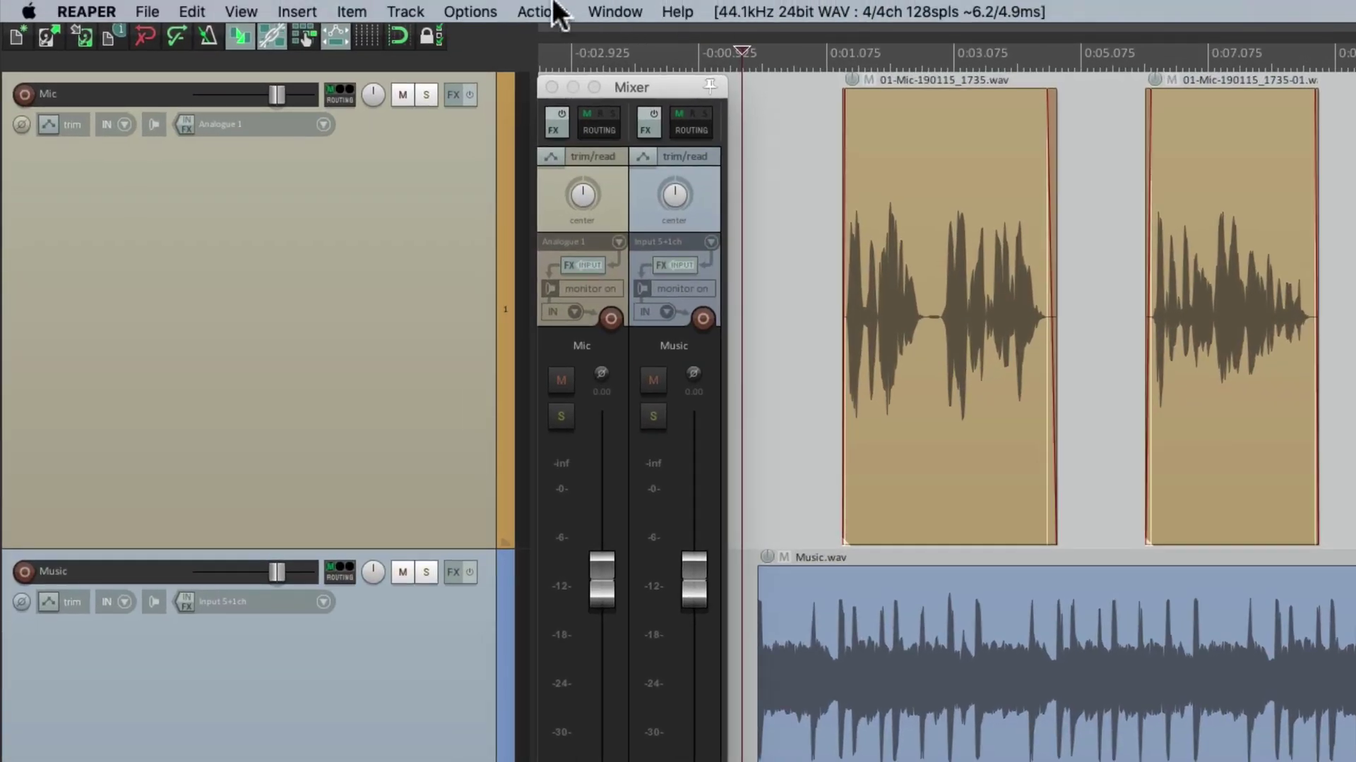
left_click(551, 11)
left_click(536, 37)
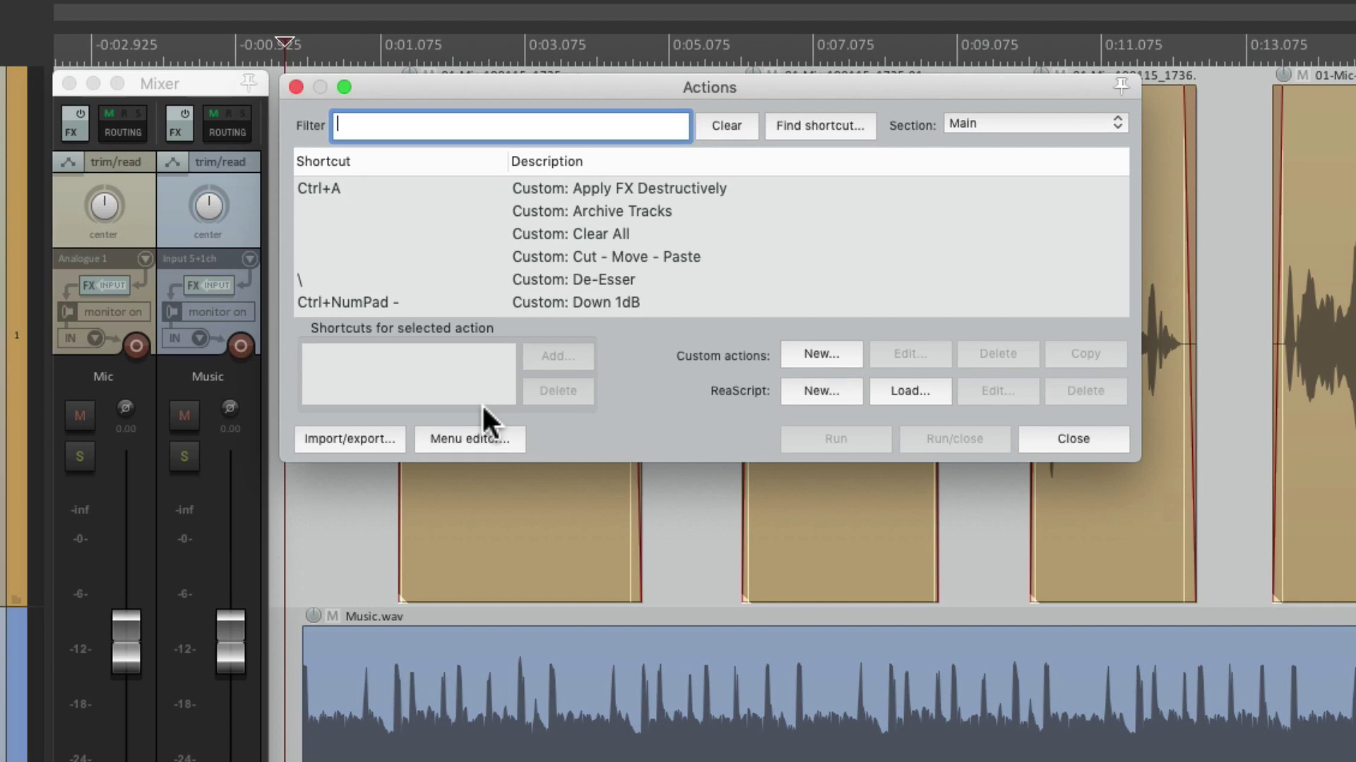
type("live")
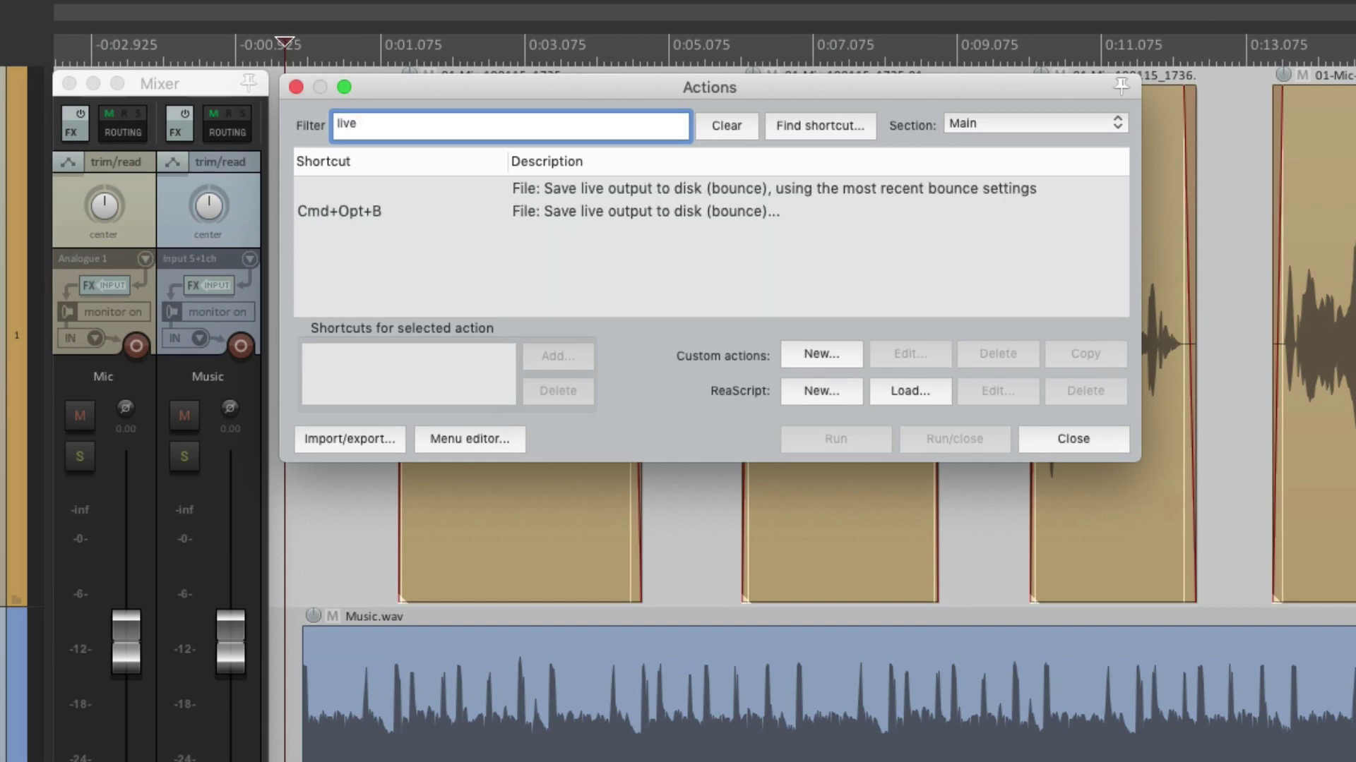
left_click(674, 214)
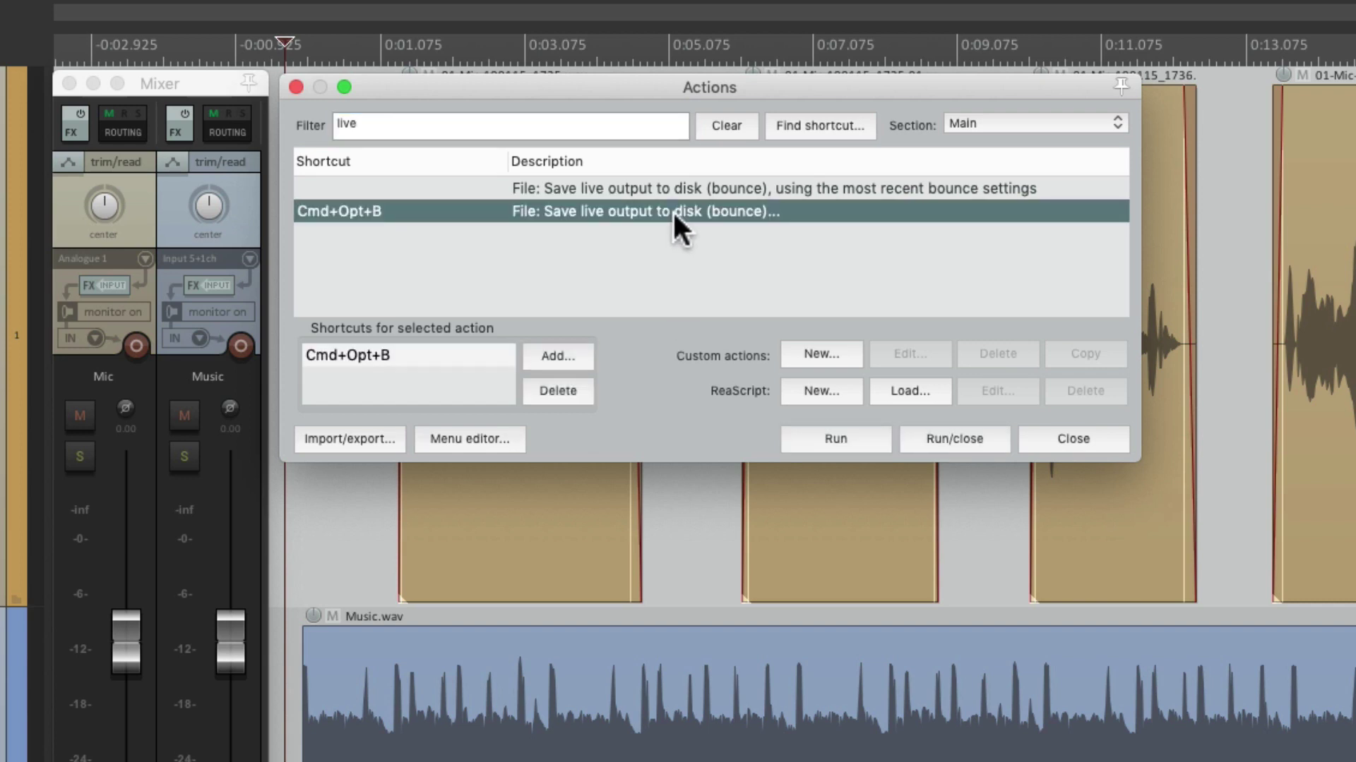
left_click(681, 187)
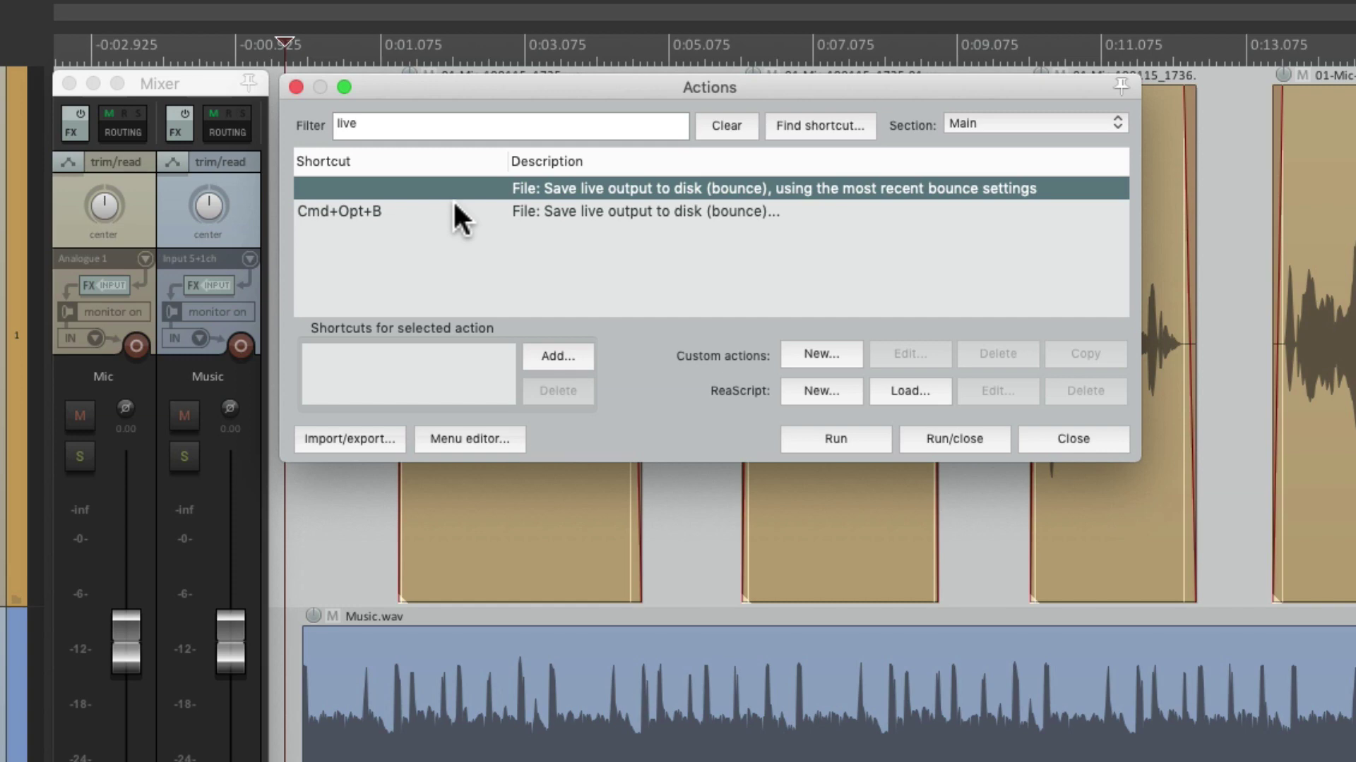
Run the selected action to start and stop a live output bounce, dismiss the notice, and repeat the start and stop once more.
left_click(831, 439)
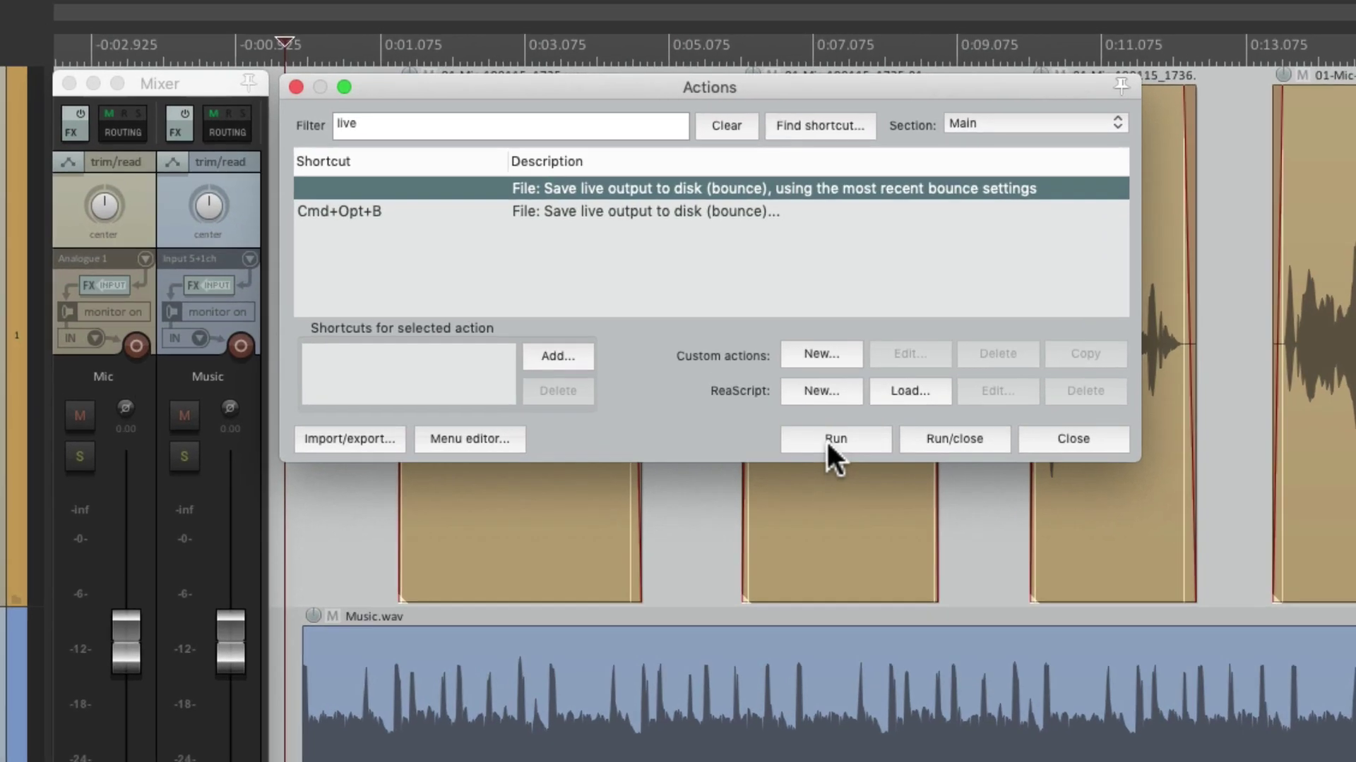
left_click(814, 269)
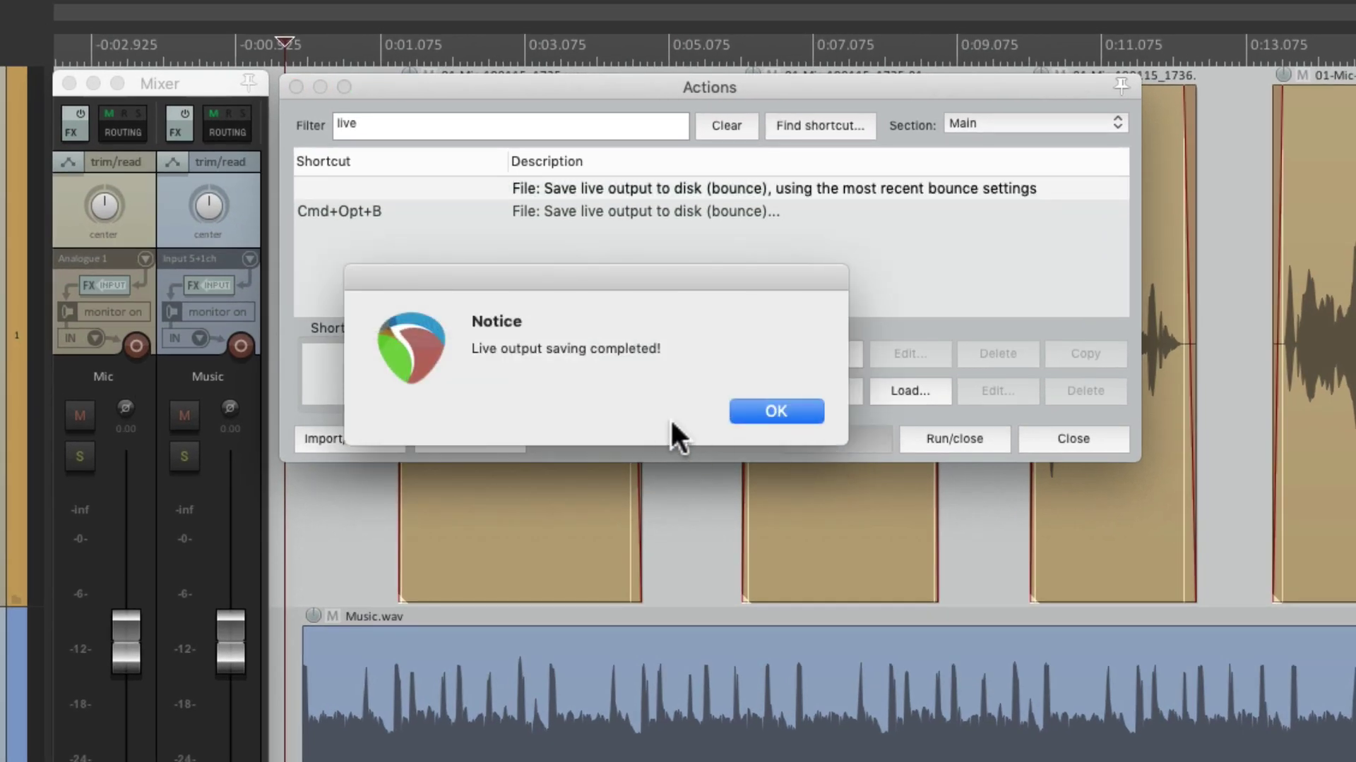
left_click(754, 416)
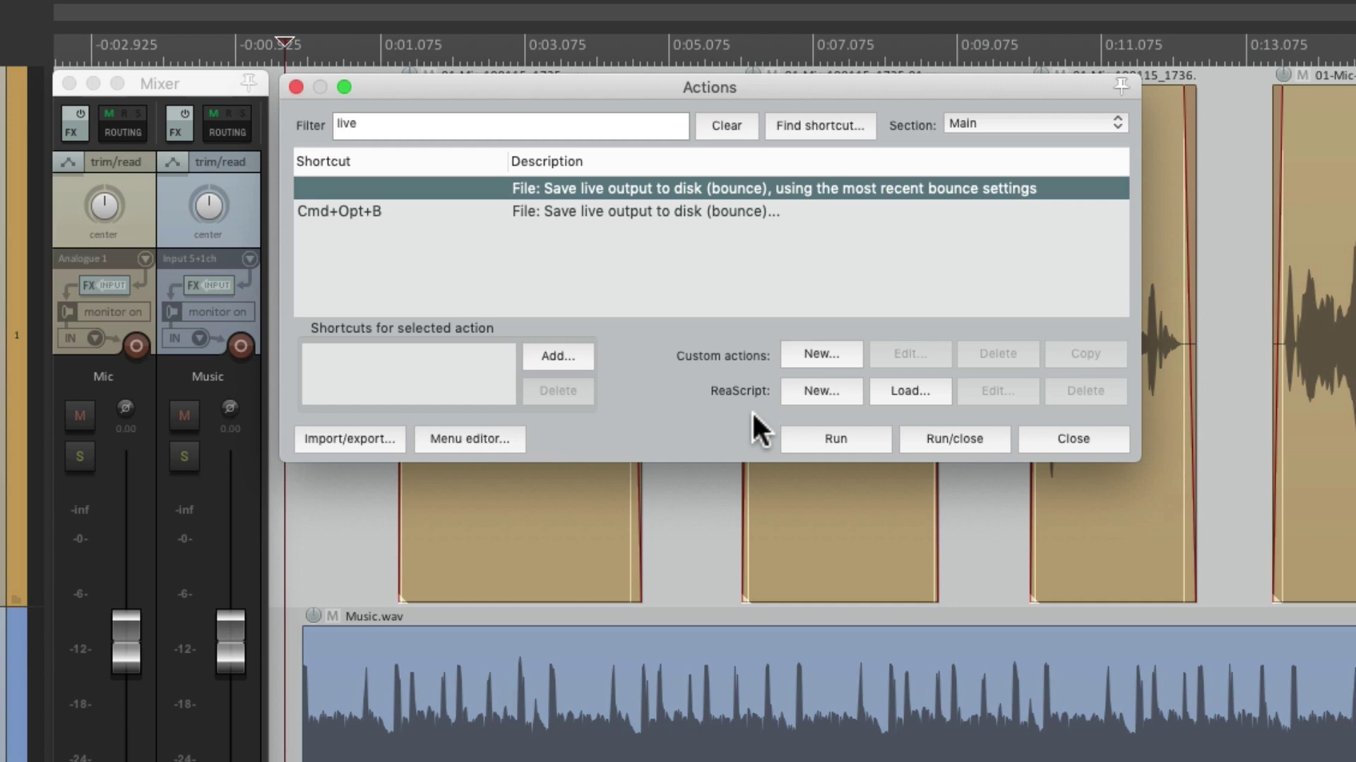
left_click(792, 439)
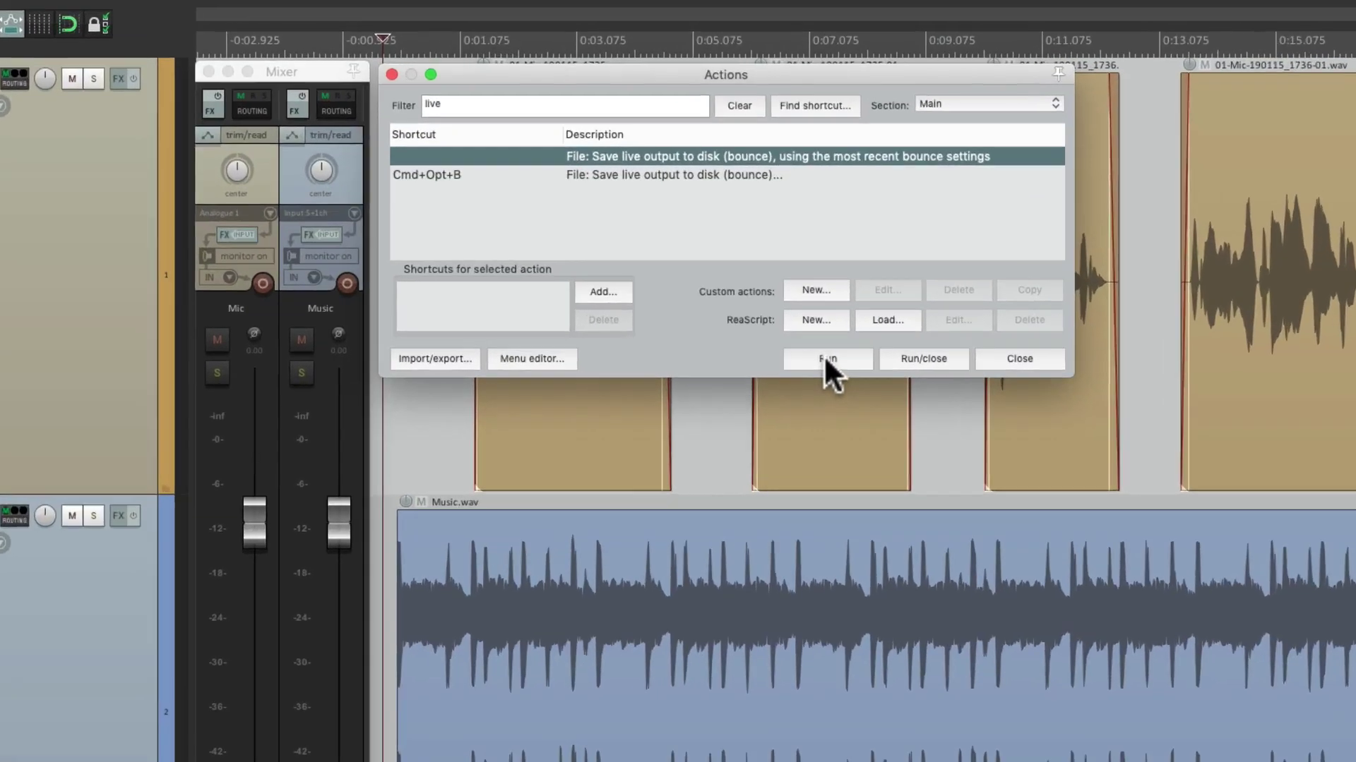
left_click(825, 357)
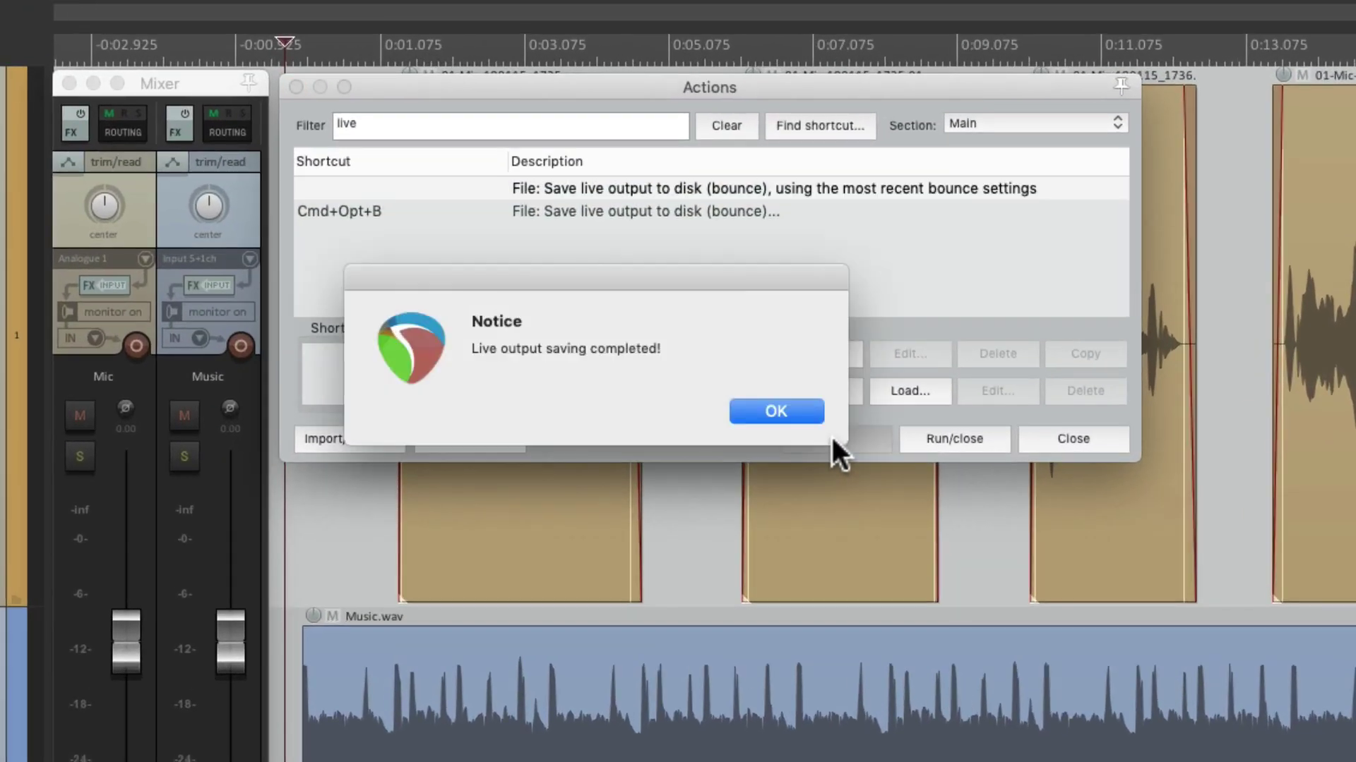
left_click(783, 413)
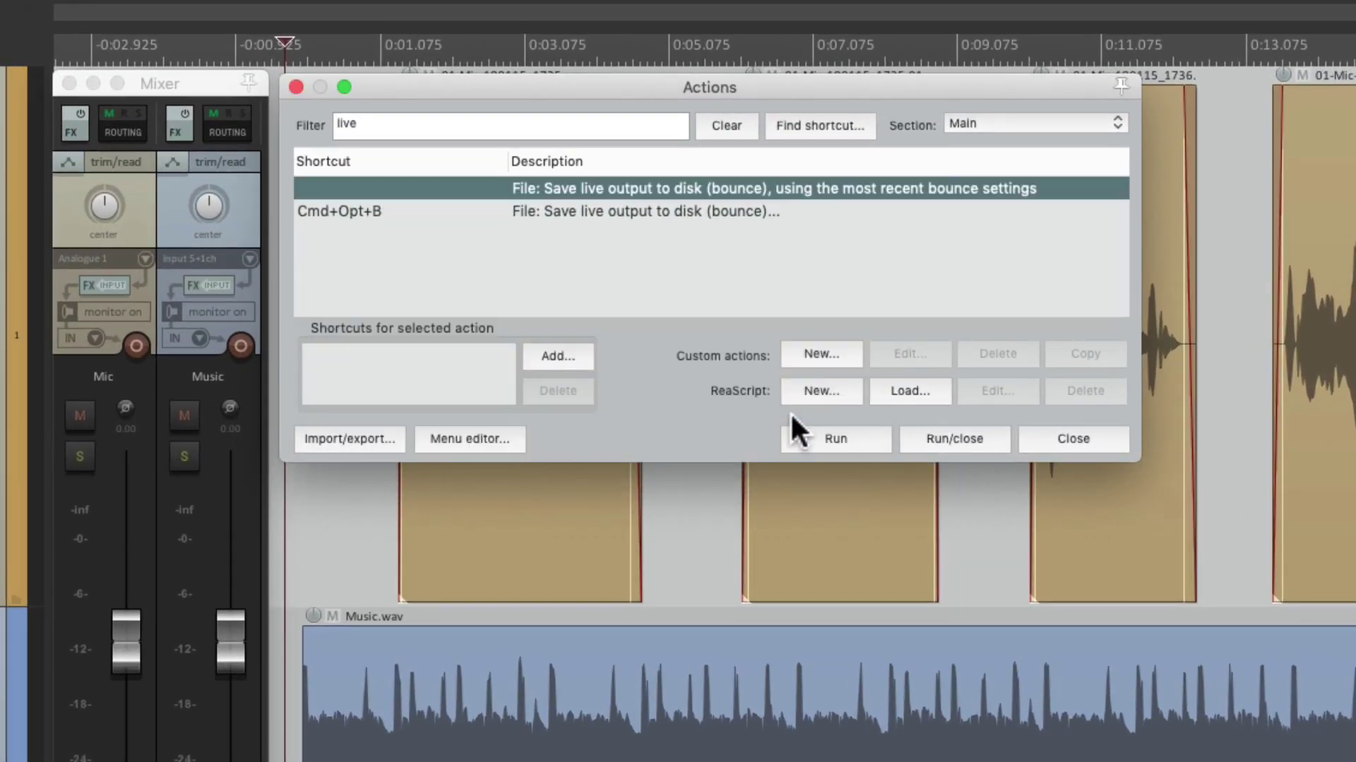